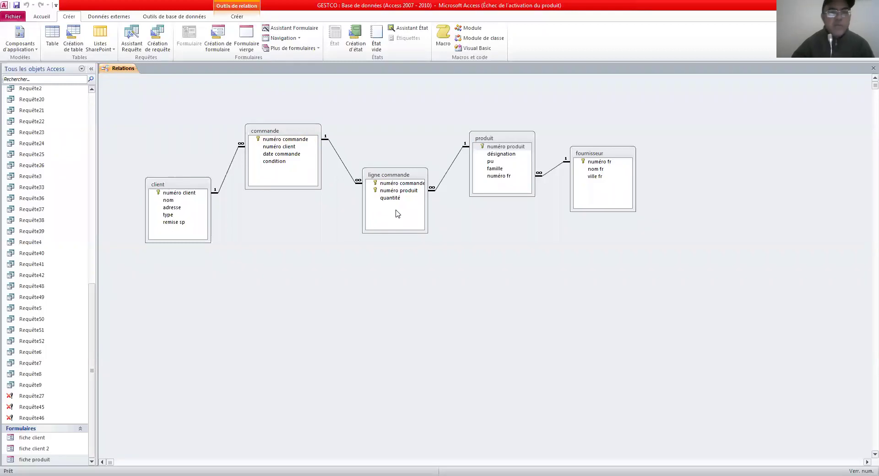
Close the Relations window and look over the additional form types that can be created
{"action": "left_click", "coordinate": [872, 68]}
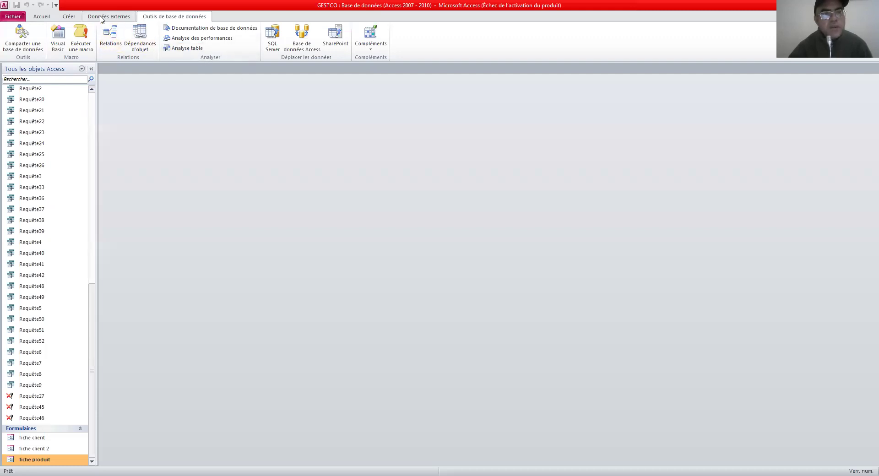
{"action": "left_click", "coordinate": [69, 17]}
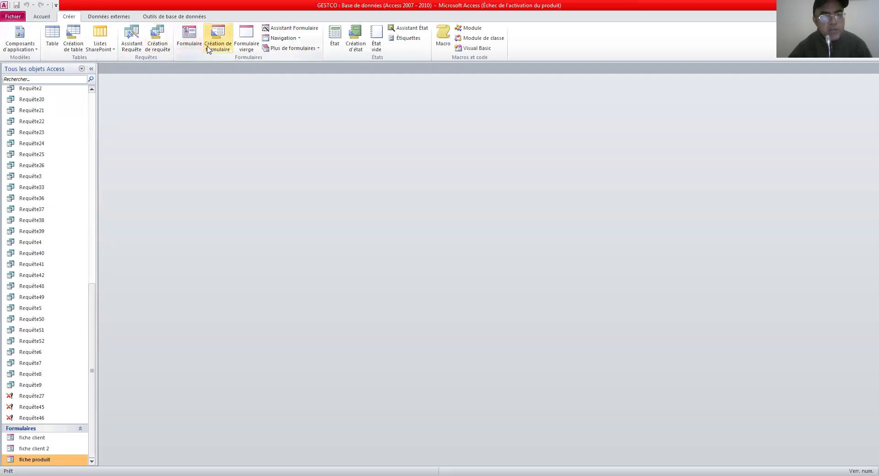
{"action": "left_click", "coordinate": [304, 49]}
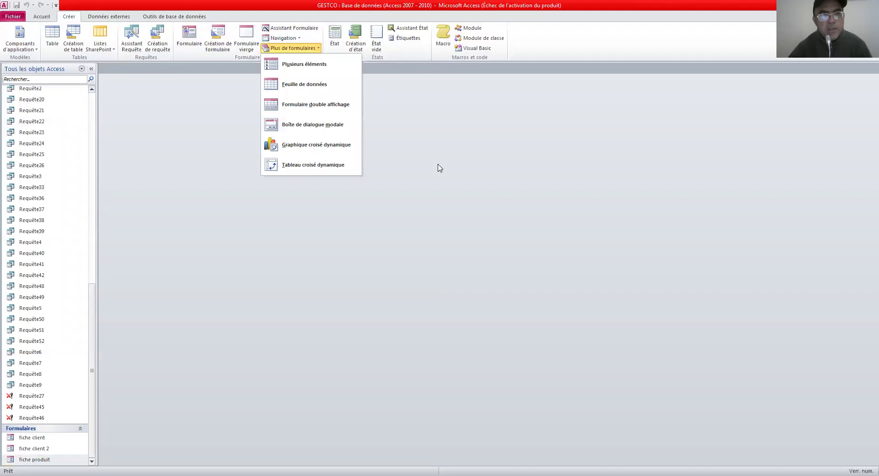
{"action": "left_click", "coordinate": [303, 48]}
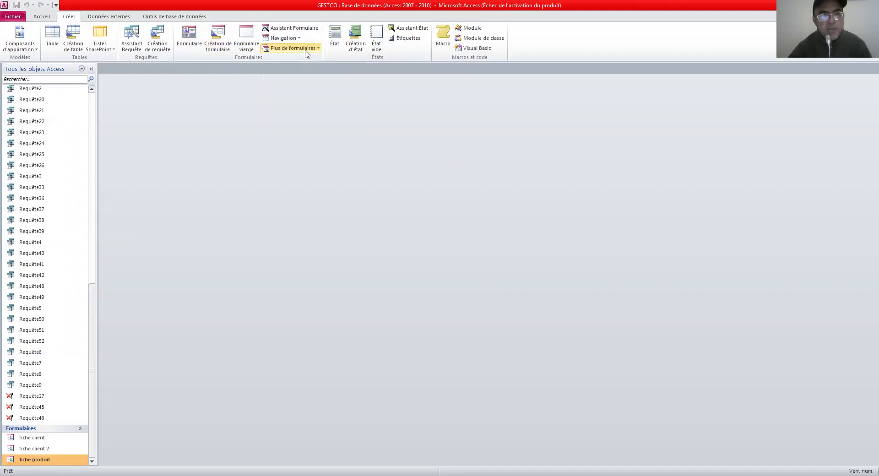
{"action": "left_click", "coordinate": [295, 28]}
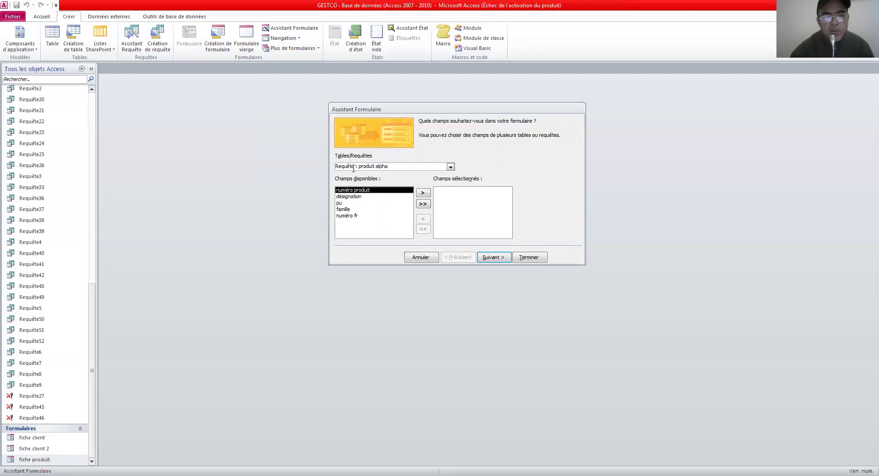
{"action": "left_click", "coordinate": [450, 166]}
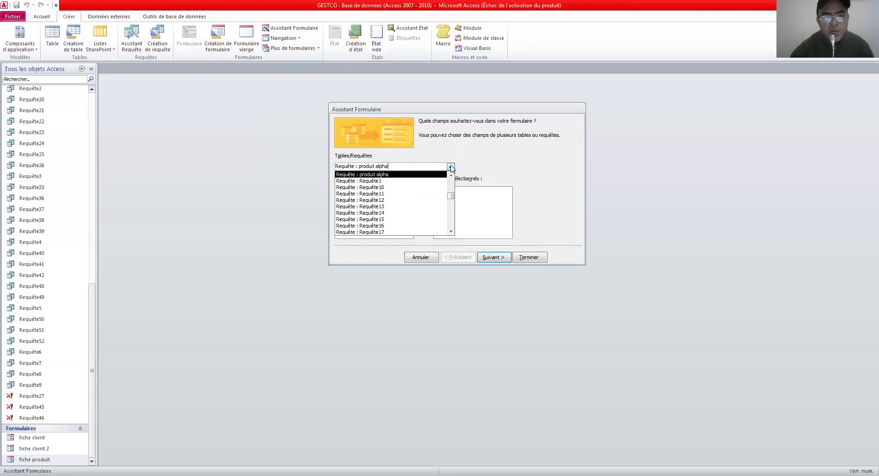
{"action": "left_click", "coordinate": [450, 168]}
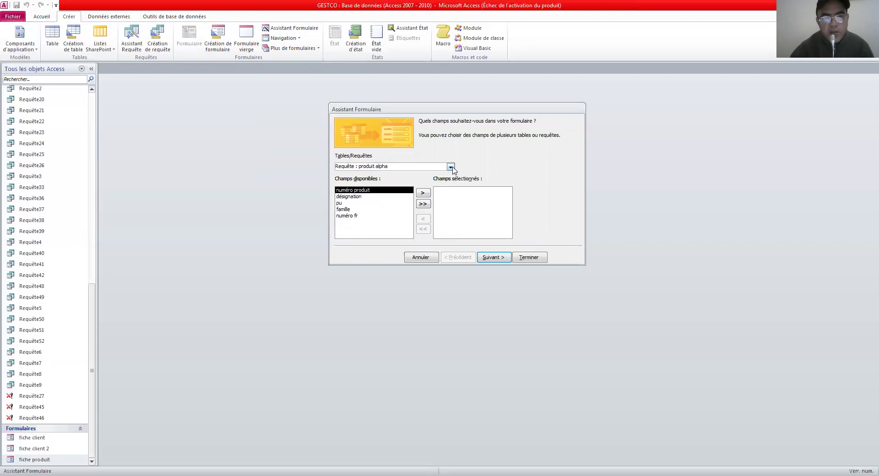
{"action": "left_click", "coordinate": [450, 167]}
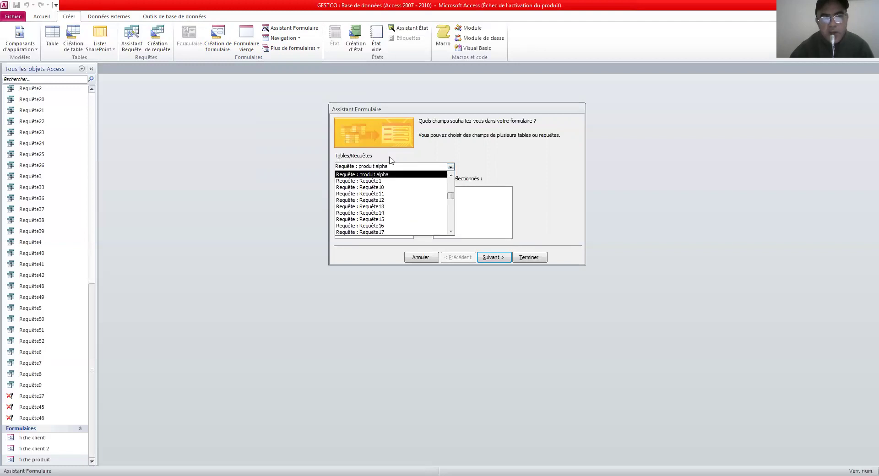
{"action": "left_click_drag", "start_coordinate": [451, 197], "coordinate": [451, 185]}
{"action": "left_click", "coordinate": [368, 194]}
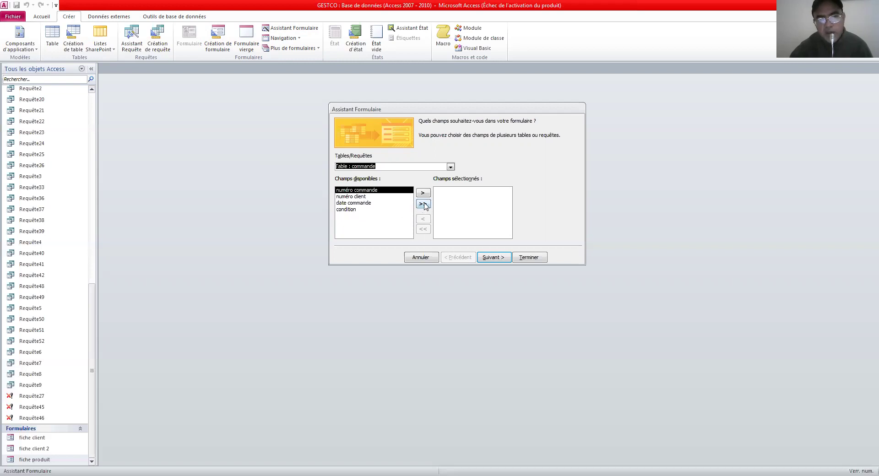
{"action": "left_click", "coordinate": [355, 202]}
{"action": "left_click_drag", "start_coordinate": [354, 196], "coordinate": [356, 204]}
{"action": "left_click", "coordinate": [371, 190]}
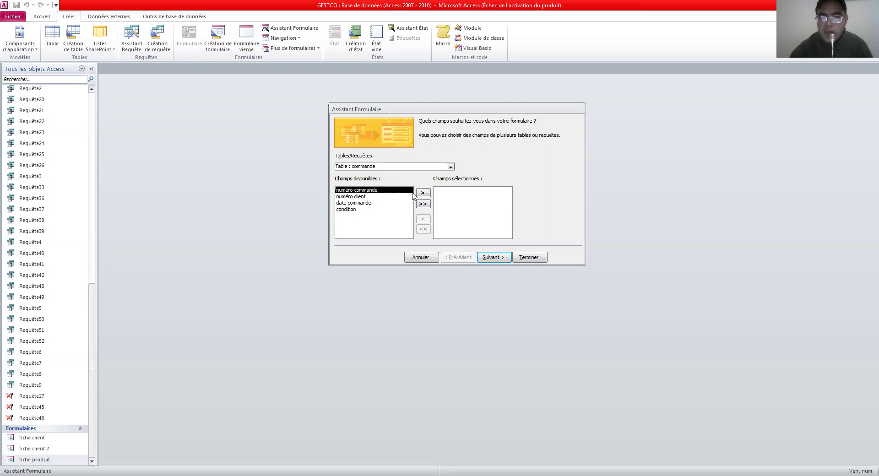
{"action": "left_click_drag", "start_coordinate": [370, 198], "coordinate": [410, 200]}
{"action": "left_click", "coordinate": [351, 190]}
{"action": "left_click", "coordinate": [423, 204]}
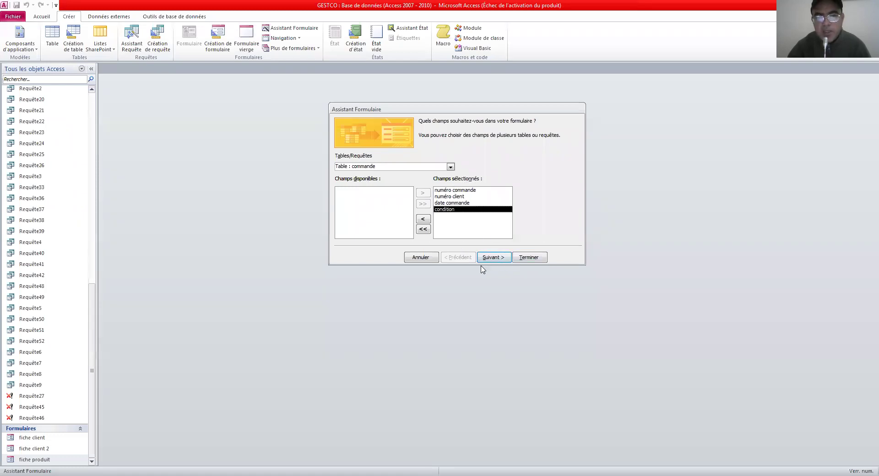
{"action": "left_click", "coordinate": [450, 167]}
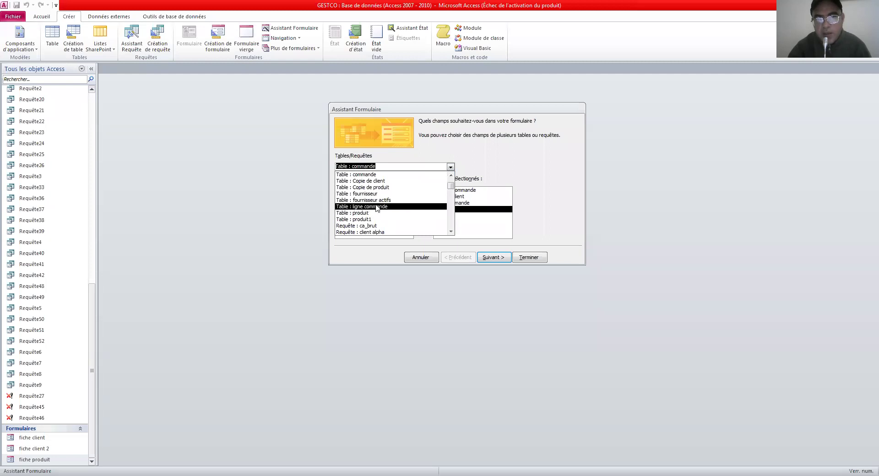
{"action": "left_click", "coordinate": [395, 207]}
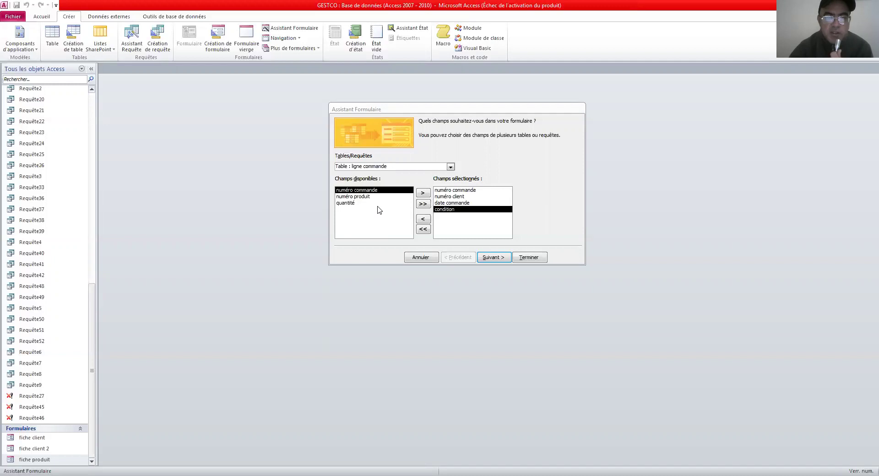
{"action": "left_click", "coordinate": [421, 258]}
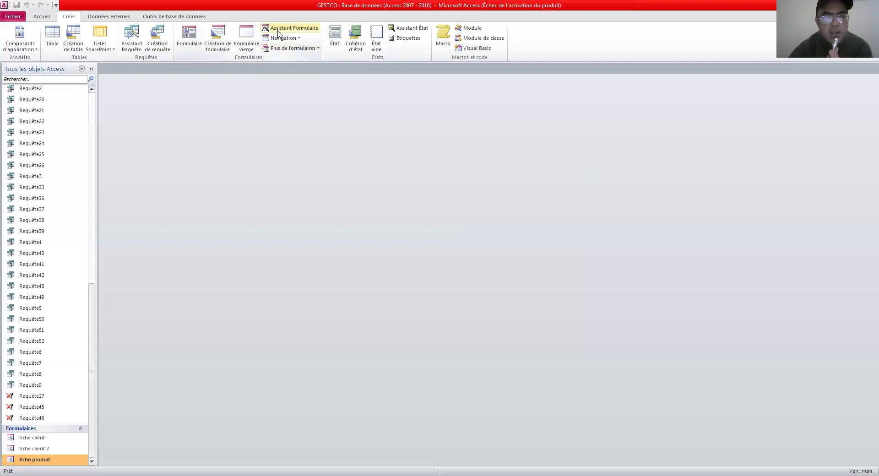
Start the Form Wizard and add all fields of the commande table to the new form
{"action": "left_click", "coordinate": [308, 31]}
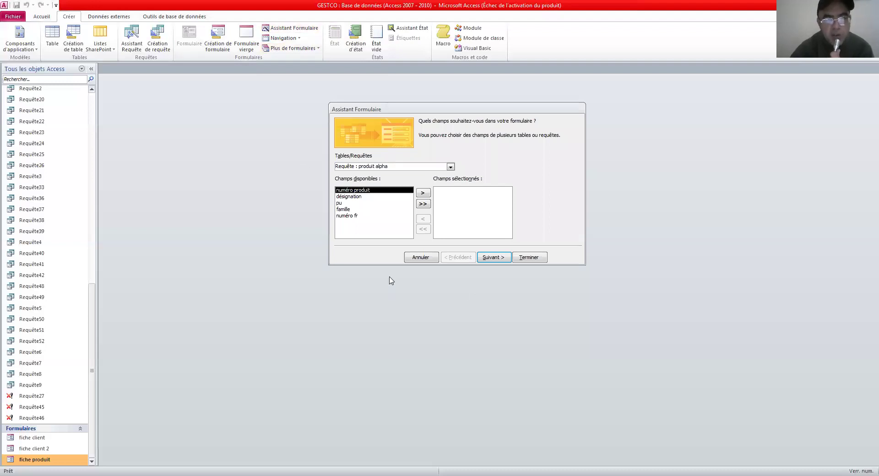
{"action": "left_click", "coordinate": [450, 168]}
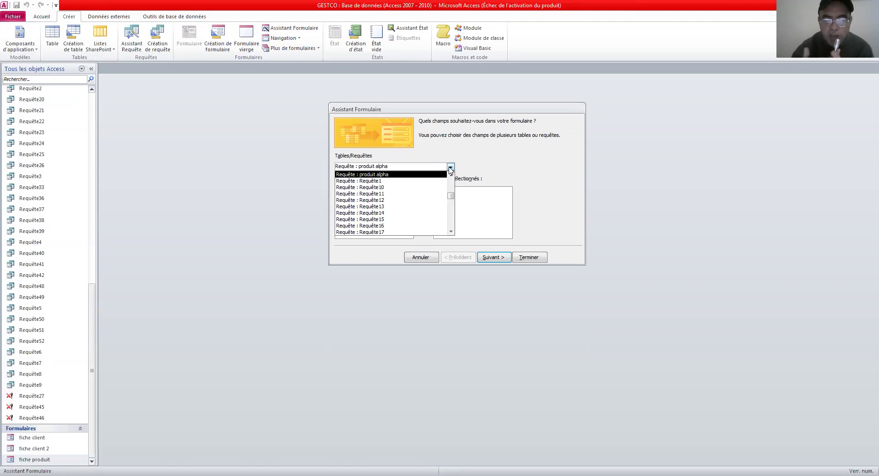
{"action": "left_click", "coordinate": [451, 232]}
{"action": "left_click_drag", "start_coordinate": [451, 200], "coordinate": [451, 183]}
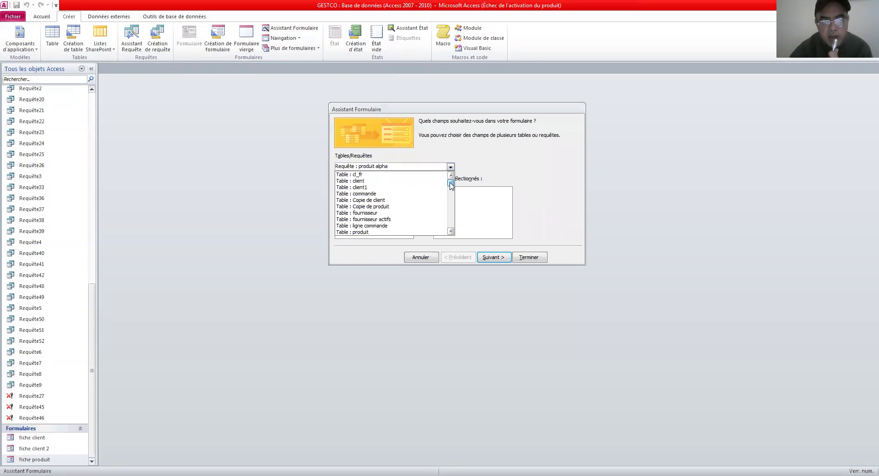
{"action": "left_click", "coordinate": [397, 193]}
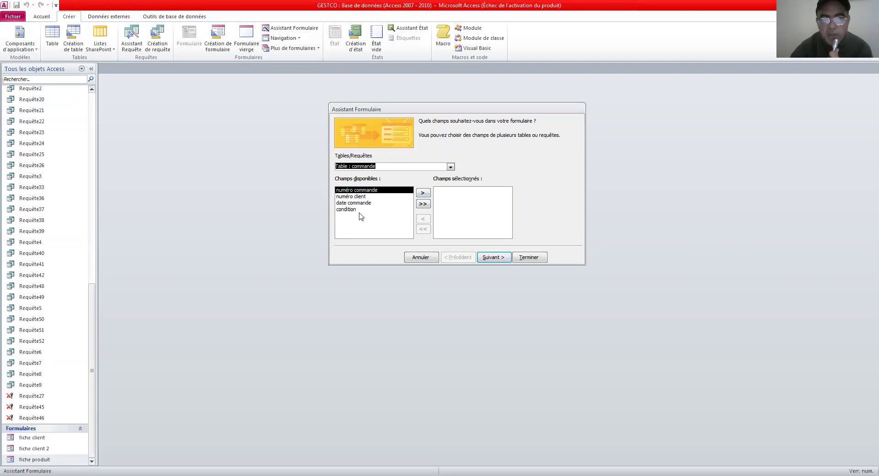
{"action": "left_click", "coordinate": [423, 204]}
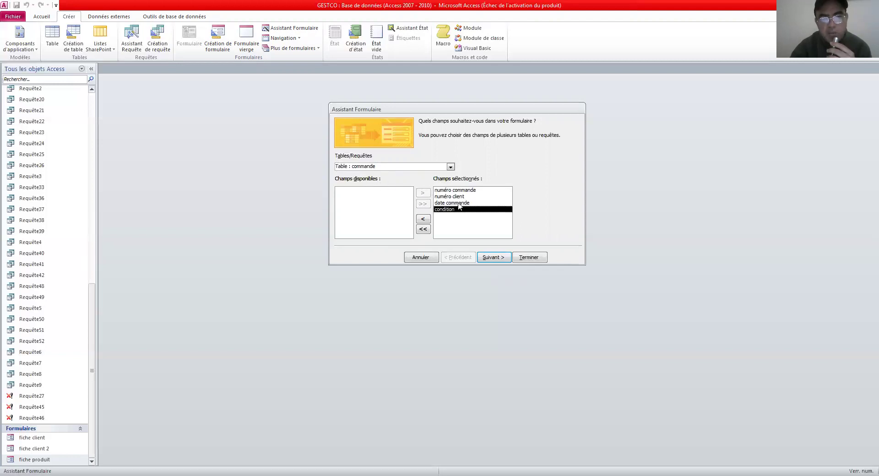
Add all fields of the ligne commande table to the form and continue to the data display options
{"action": "left_click", "coordinate": [451, 167]}
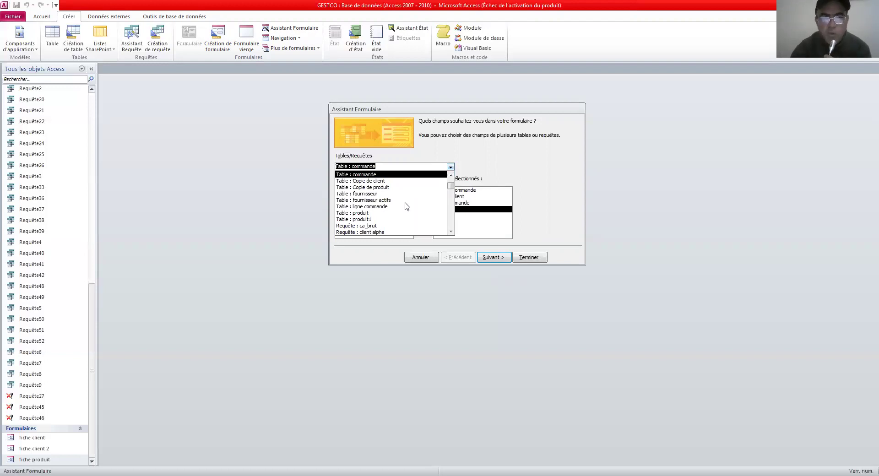
{"action": "left_click", "coordinate": [367, 206]}
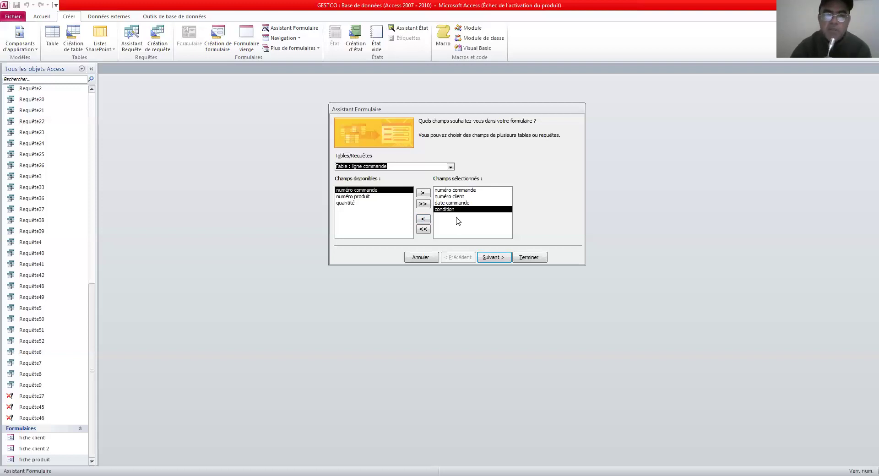
{"action": "left_click", "coordinate": [422, 204]}
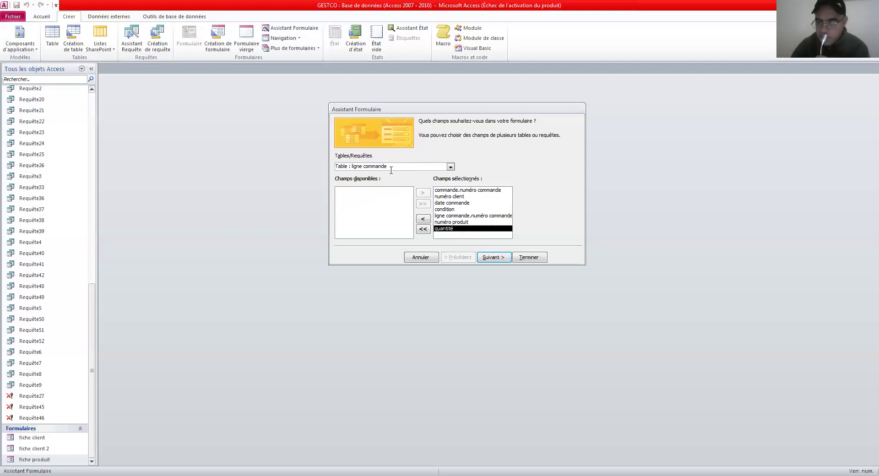
{"action": "left_click", "coordinate": [486, 259]}
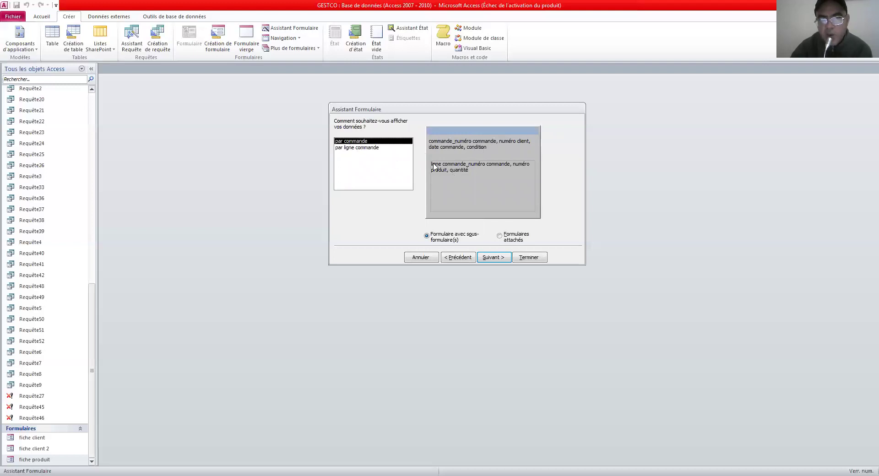
Compare the par commande, par ligne commande and attached-forms previews, settling on par commande with a subform
{"action": "left_click", "coordinate": [349, 148]}
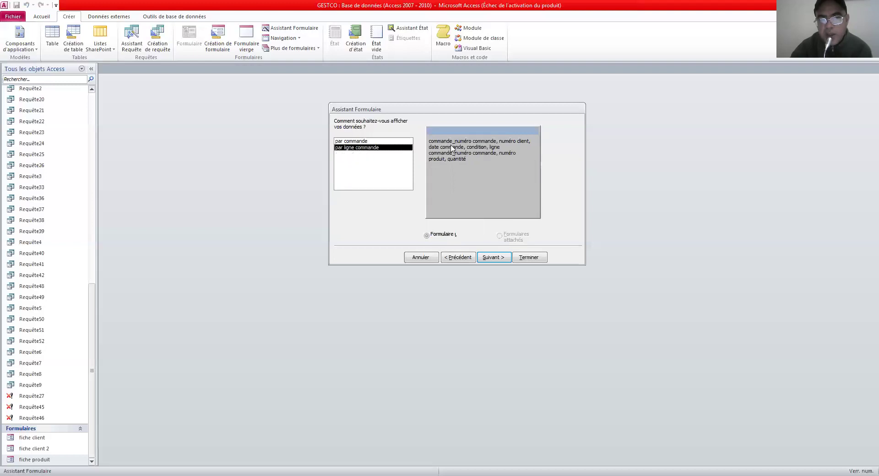
{"action": "left_click", "coordinate": [361, 141]}
{"action": "left_click", "coordinate": [353, 147]}
{"action": "left_click", "coordinate": [354, 141]}
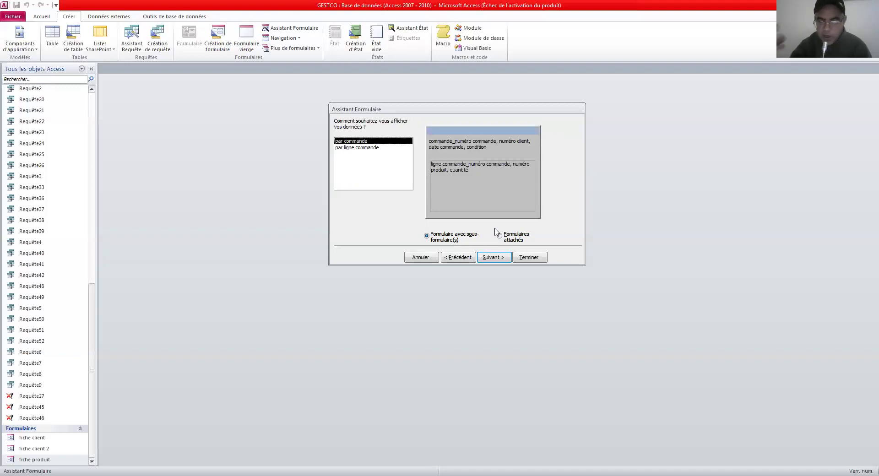
{"action": "left_click", "coordinate": [507, 237]}
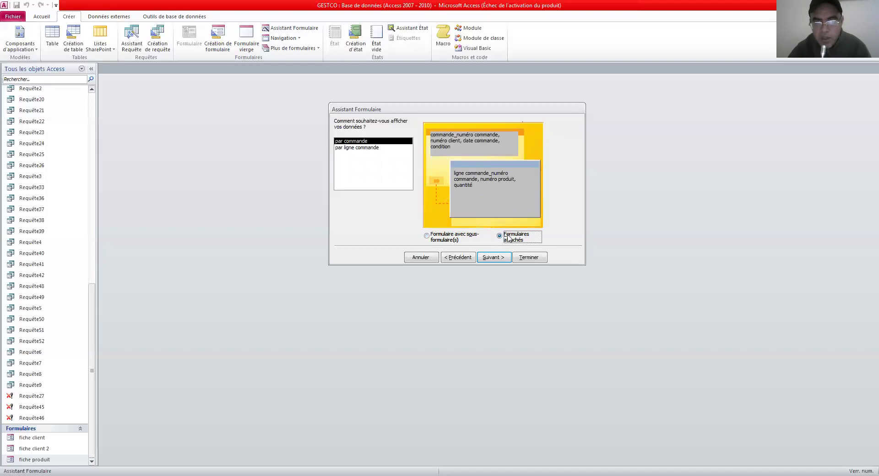
{"action": "left_click", "coordinate": [435, 241]}
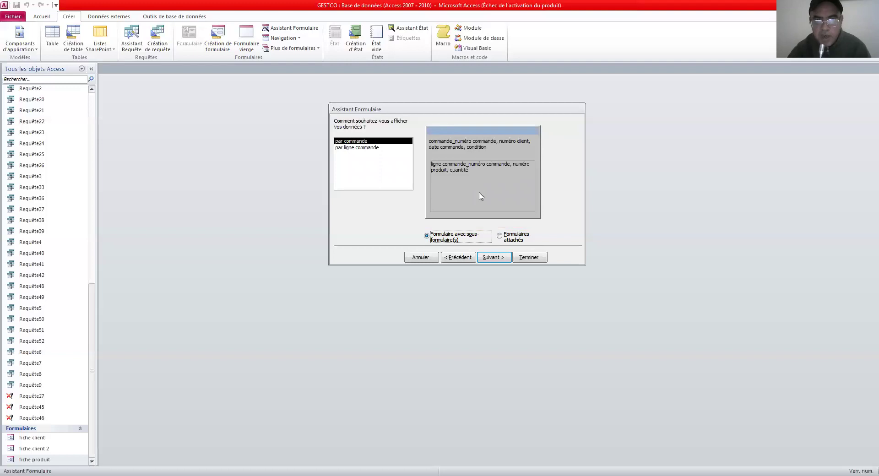
Keep the datasheet layout for the subform, title the main form "commande formulaire" and create it opened for viewing data
{"action": "left_click", "coordinate": [495, 258]}
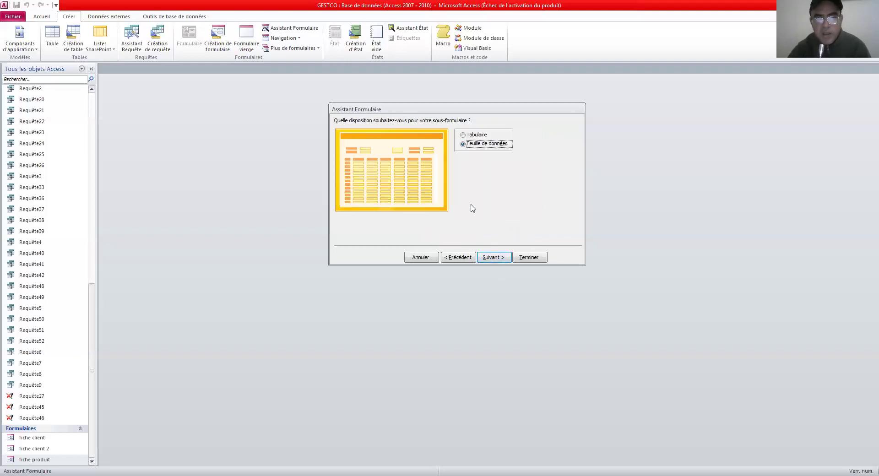
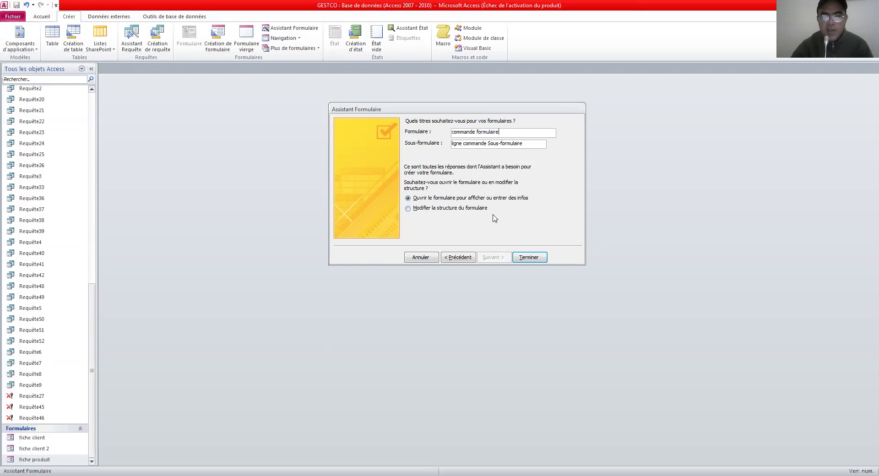
{"action": "left_click", "coordinate": [539, 258]}
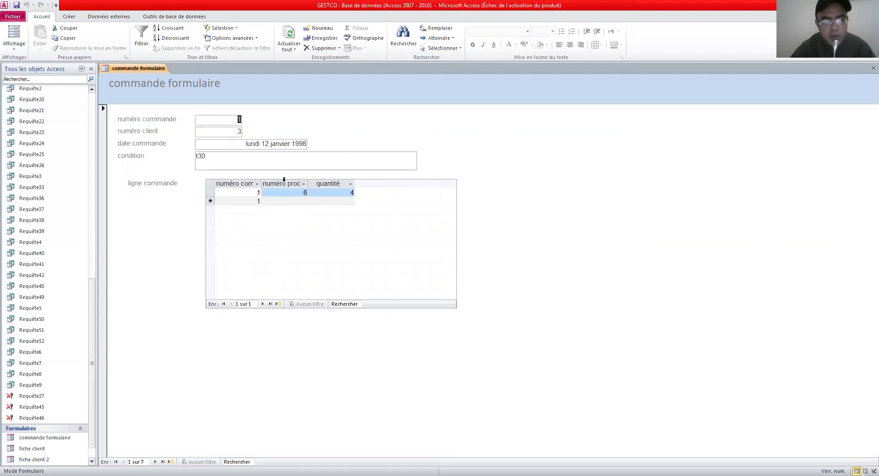
Step back and forth through the ligne commande subform's records for the first order
{"action": "left_click", "coordinate": [261, 304]}
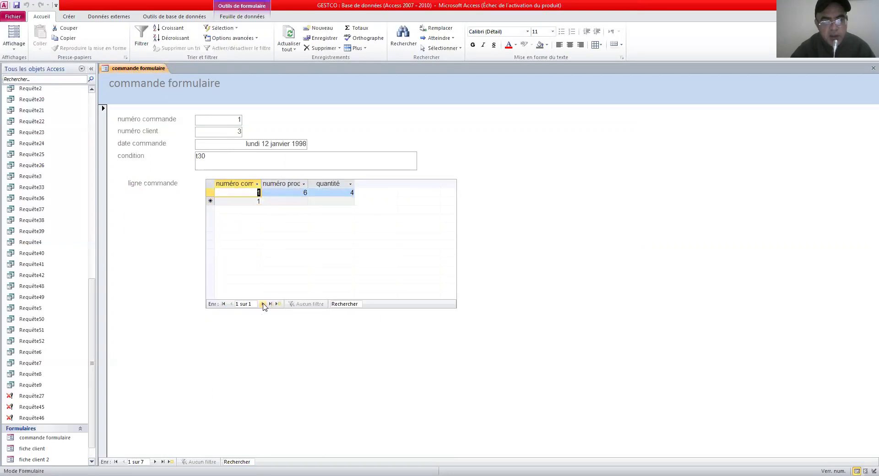
{"action": "left_click", "coordinate": [231, 304]}
{"action": "left_click", "coordinate": [262, 304]}
{"action": "left_click", "coordinate": [262, 304]}
{"action": "left_click", "coordinate": [263, 304]}
{"action": "left_click", "coordinate": [231, 304]}
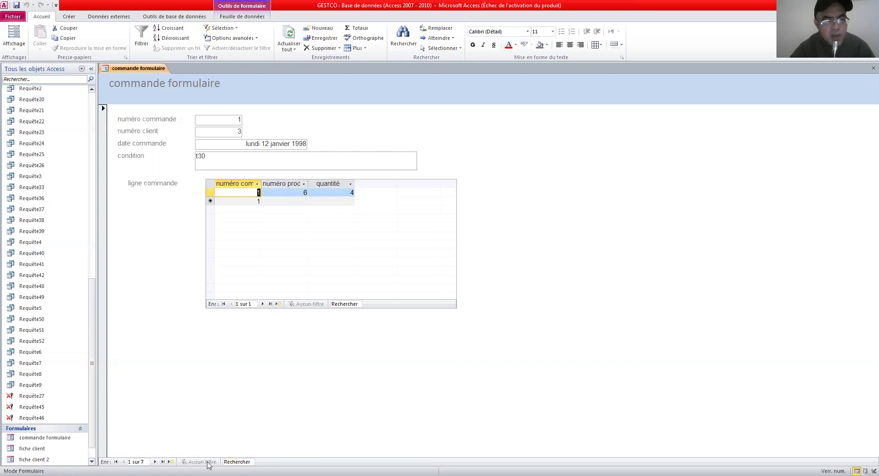
Browse the orders in the main form and examine the second order's client number, date and condition
{"action": "left_click", "coordinate": [155, 462]}
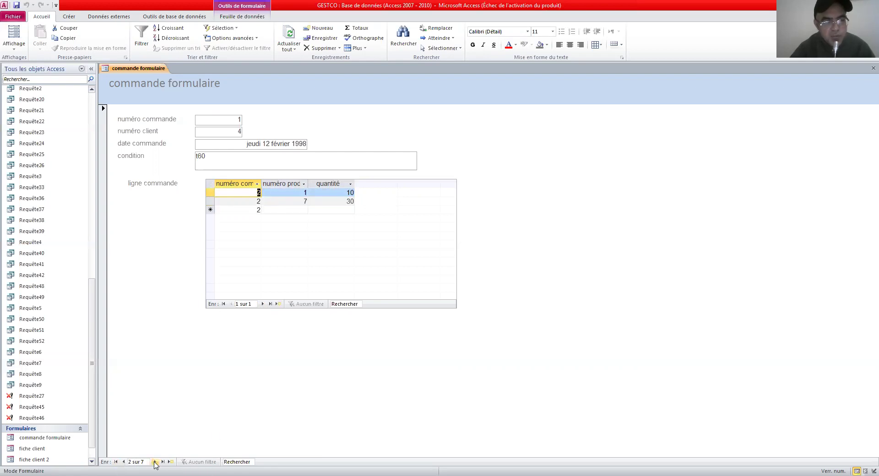
{"action": "left_click", "coordinate": [155, 462]}
{"action": "left_click", "coordinate": [123, 462]}
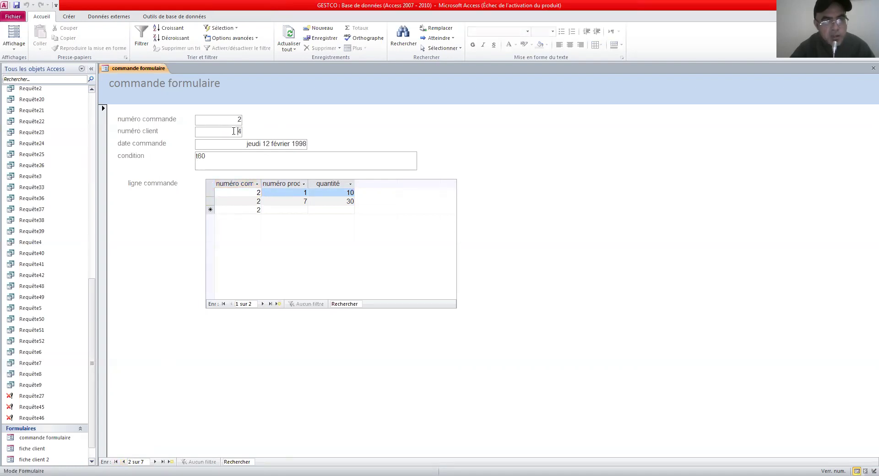
{"action": "left_click_drag", "start_coordinate": [239, 131], "coordinate": [243, 131]}
{"action": "left_click_drag", "start_coordinate": [227, 141], "coordinate": [305, 143]}
{"action": "left_click", "coordinate": [247, 161]}
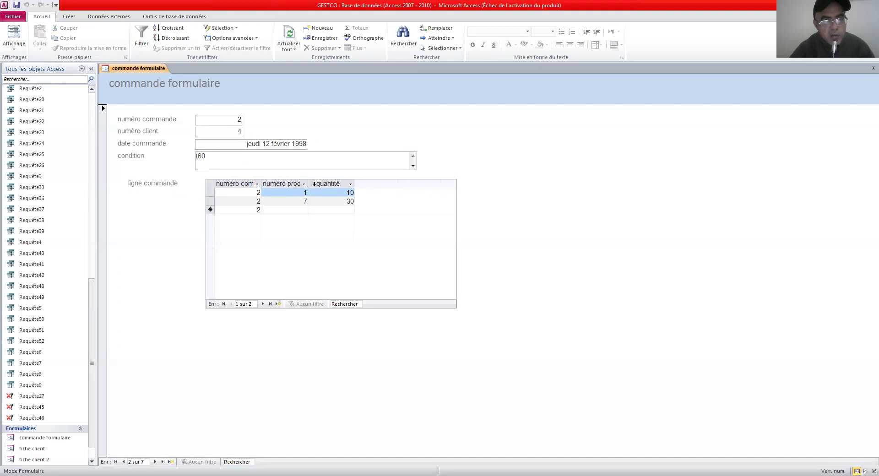
Widen the quantité, numéro produit and numéro commande columns of the ligne commande subform so their headings fit
{"action": "left_click_drag", "start_coordinate": [355, 184], "coordinate": [392, 191]}
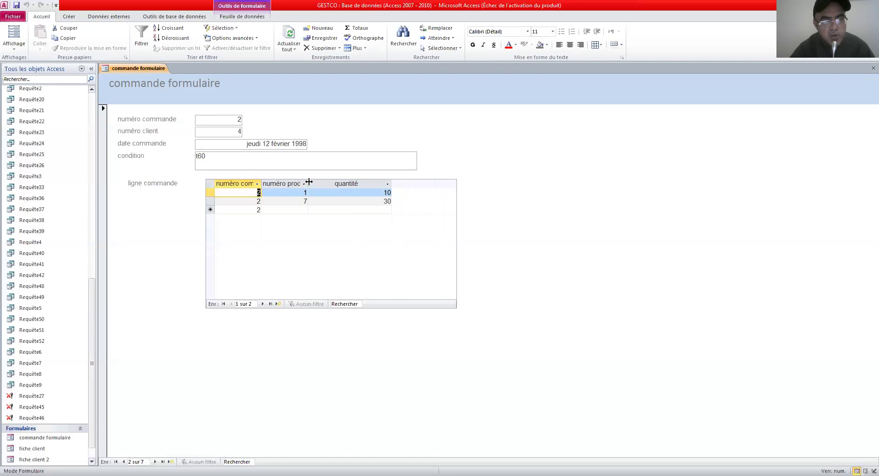
{"action": "left_click_drag", "start_coordinate": [309, 182], "coordinate": [324, 182]}
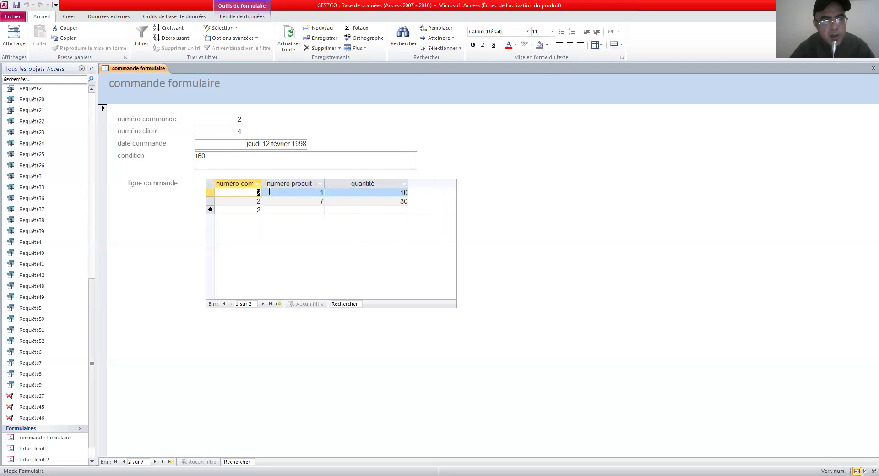
{"action": "left_click_drag", "start_coordinate": [261, 183], "coordinate": [282, 183]}
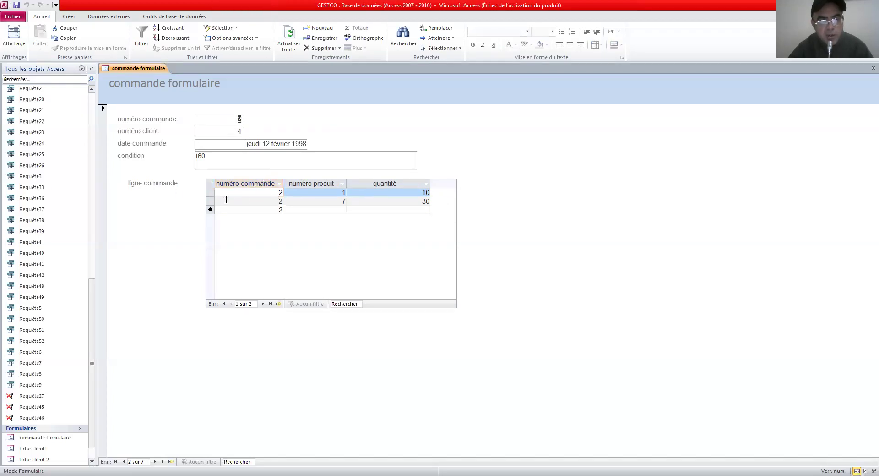
Move through orders 2 to 4 and compare the main form's numéro commande with the order lines in the subform
{"action": "left_click", "coordinate": [279, 192]}
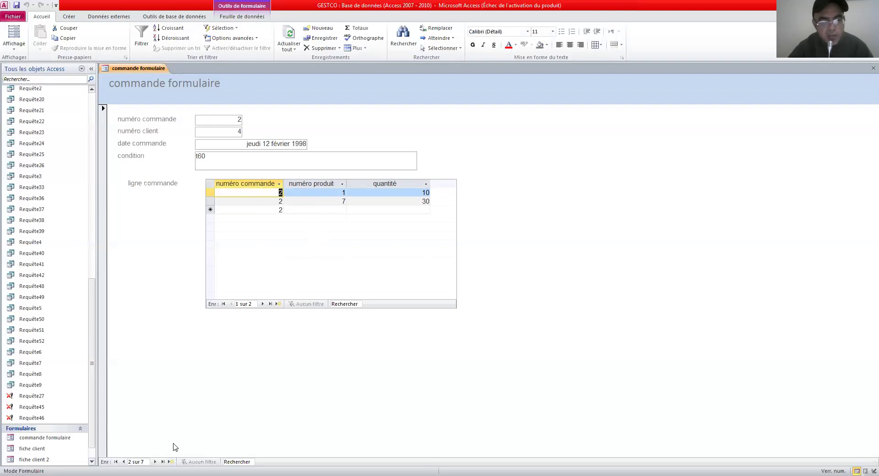
{"action": "left_click", "coordinate": [156, 461]}
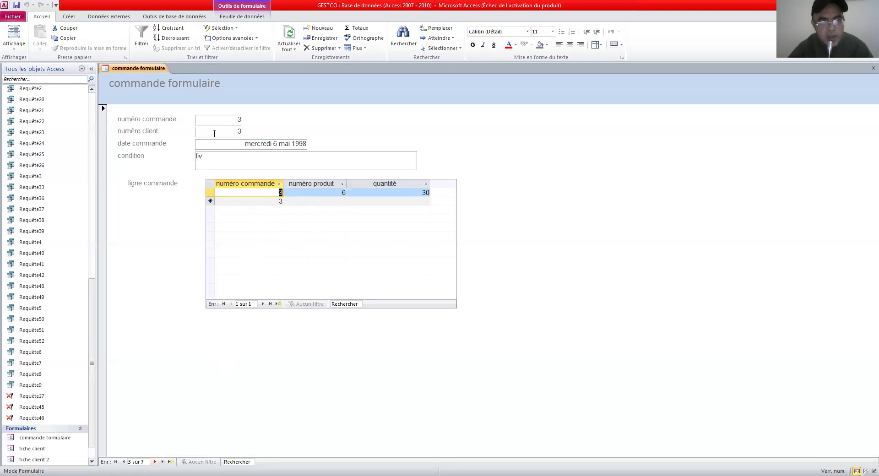
{"action": "left_click", "coordinate": [241, 120]}
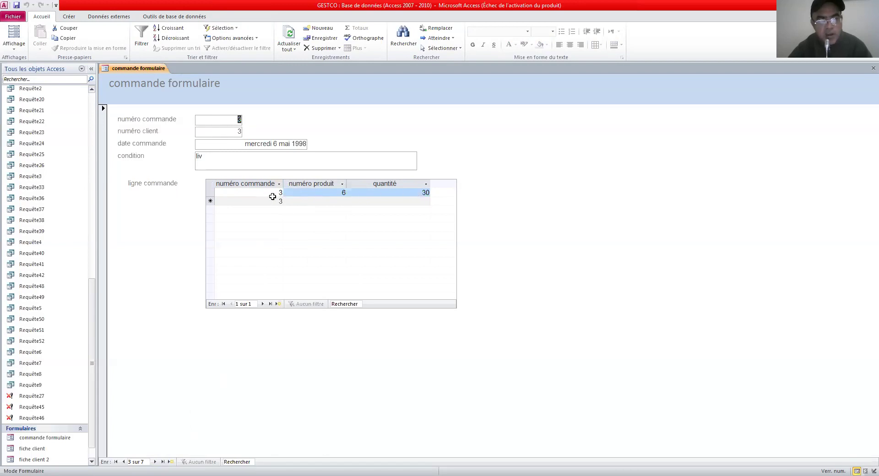
{"action": "left_click", "coordinate": [155, 462]}
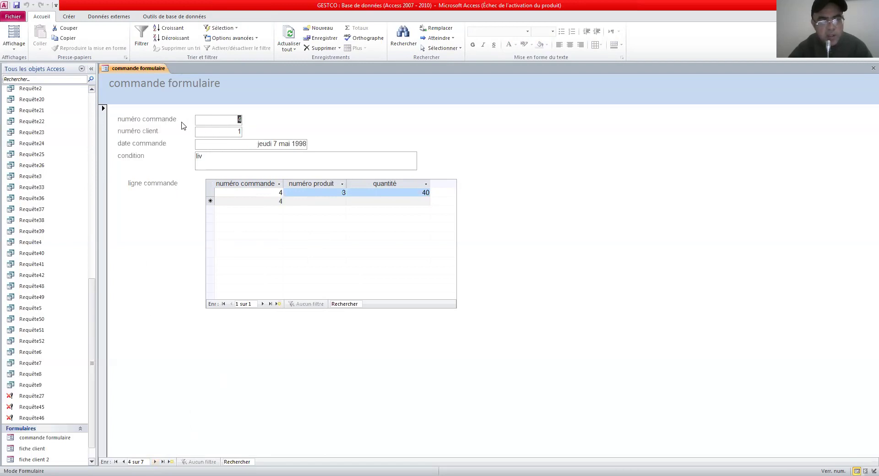
{"action": "left_click", "coordinate": [235, 120]}
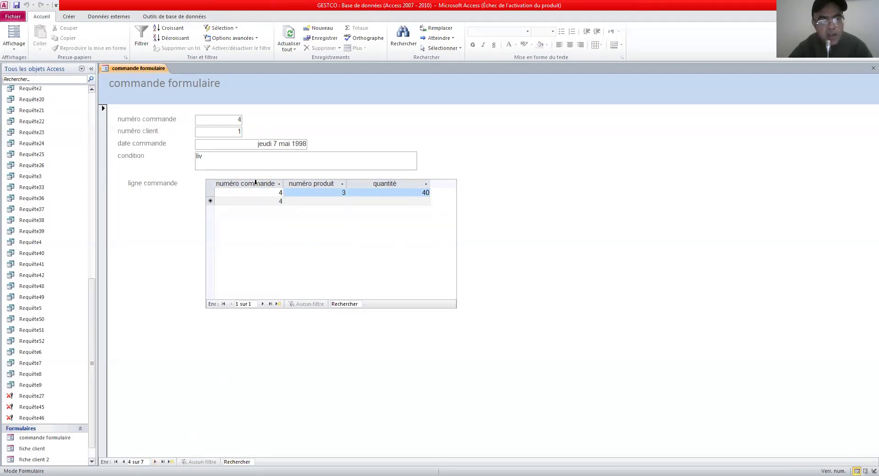
{"action": "left_click", "coordinate": [279, 192]}
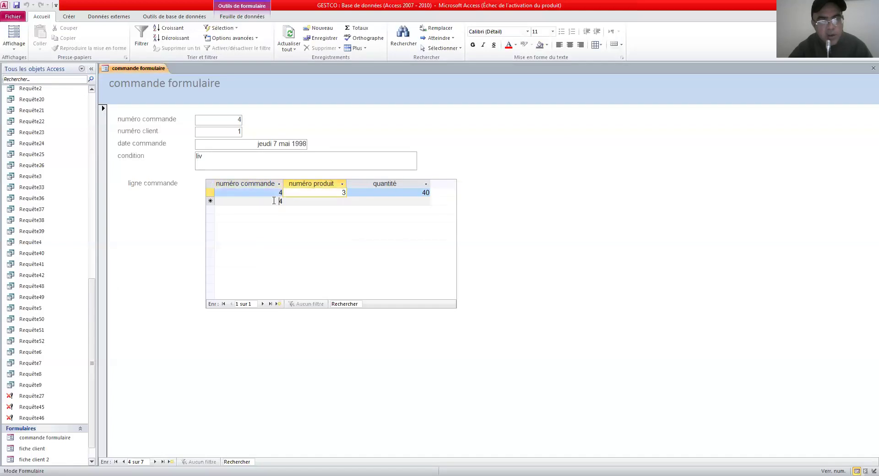
{"action": "left_click", "coordinate": [286, 191]}
{"action": "left_click", "coordinate": [363, 193]}
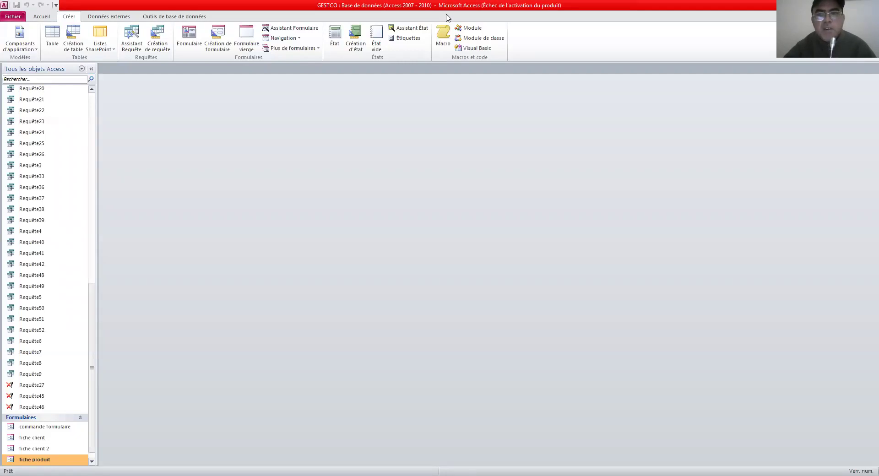
Switch to the scanned course page in Windows Photo Viewer and read the one-to-many subform examples
{"action": "left_click", "coordinate": [544, 40]}
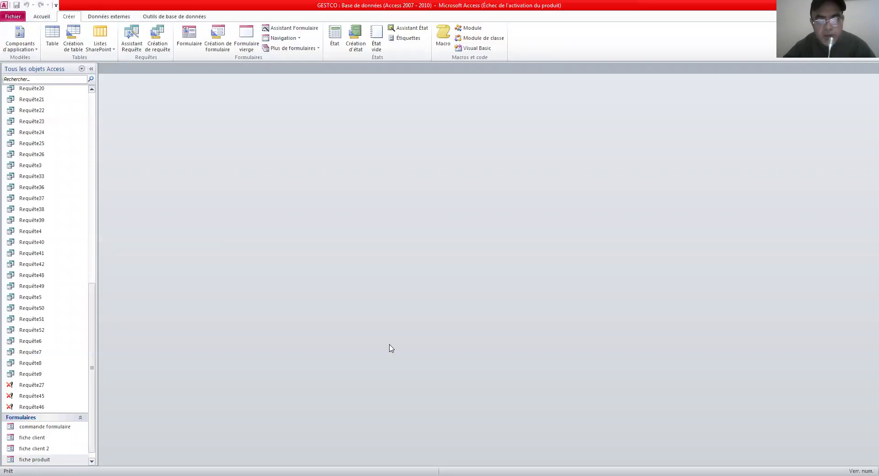
{"action": "key", "text": "alt+Tab"}
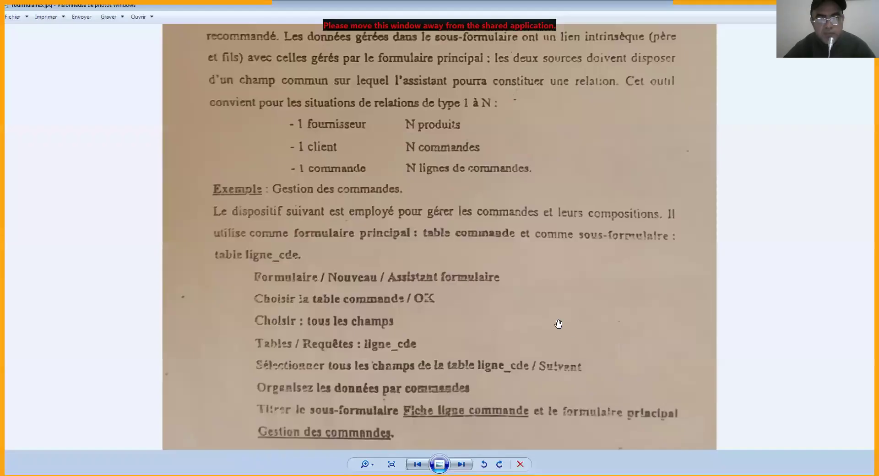
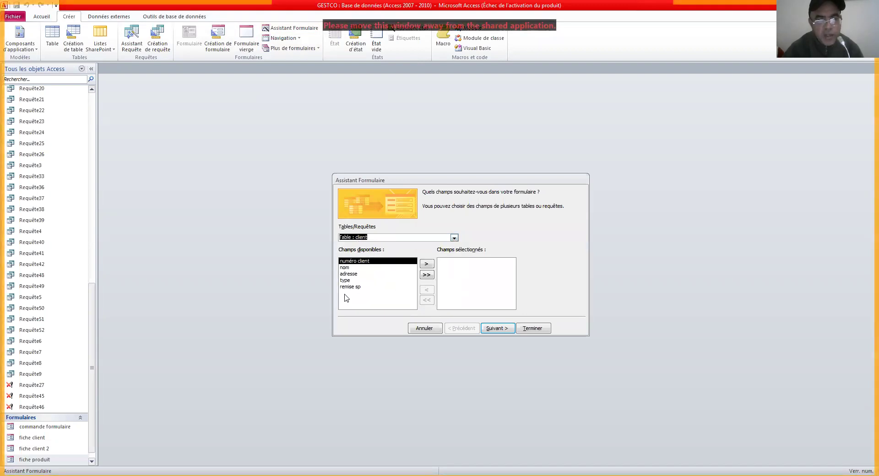
Add all fields of the client table and all fields of the commande table to the new form
{"action": "left_click", "coordinate": [426, 274]}
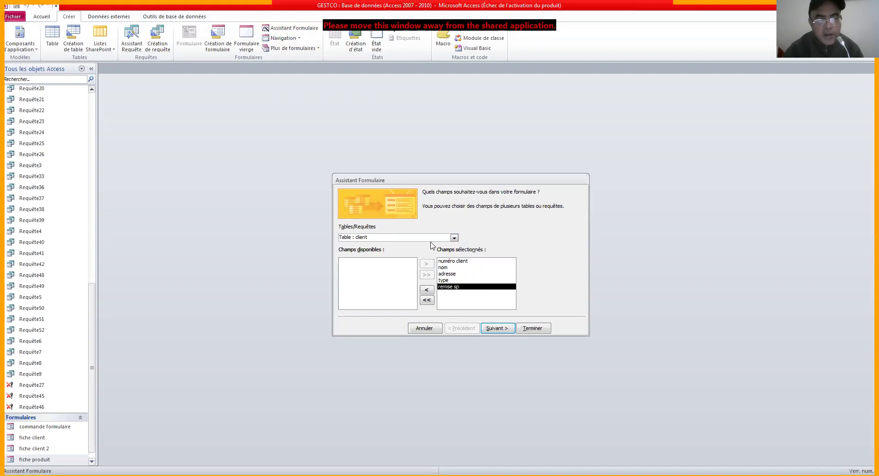
{"action": "left_click", "coordinate": [454, 238]}
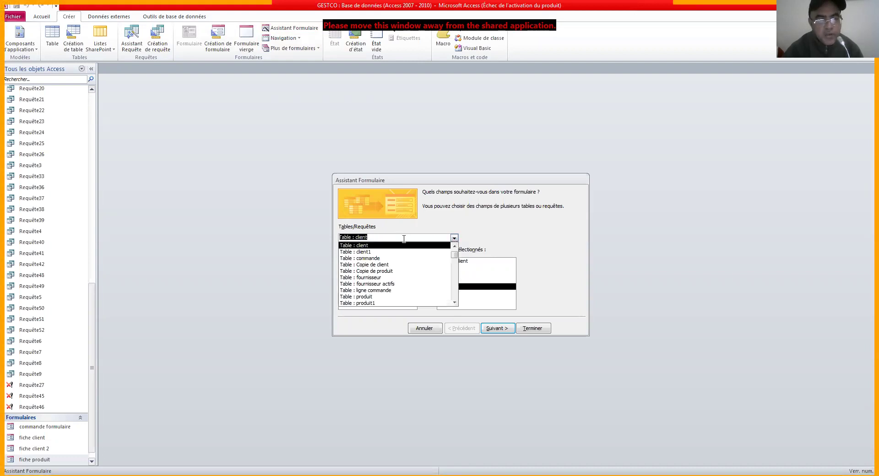
{"action": "left_click", "coordinate": [371, 258]}
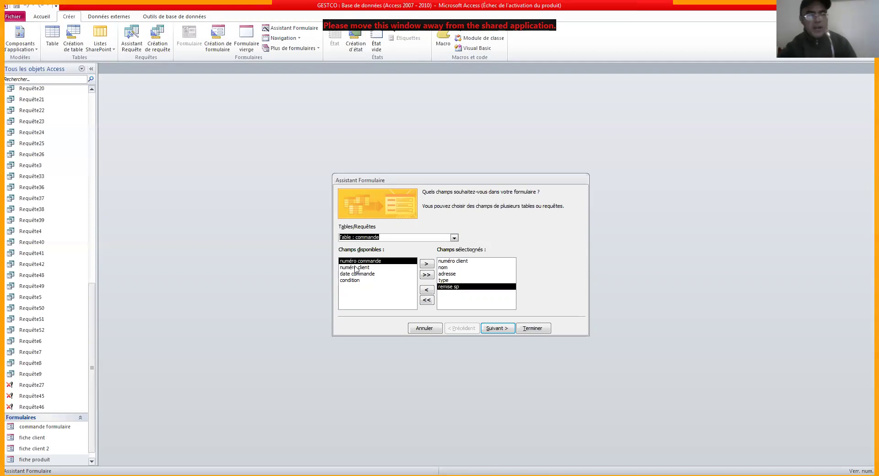
{"action": "left_click", "coordinate": [426, 276]}
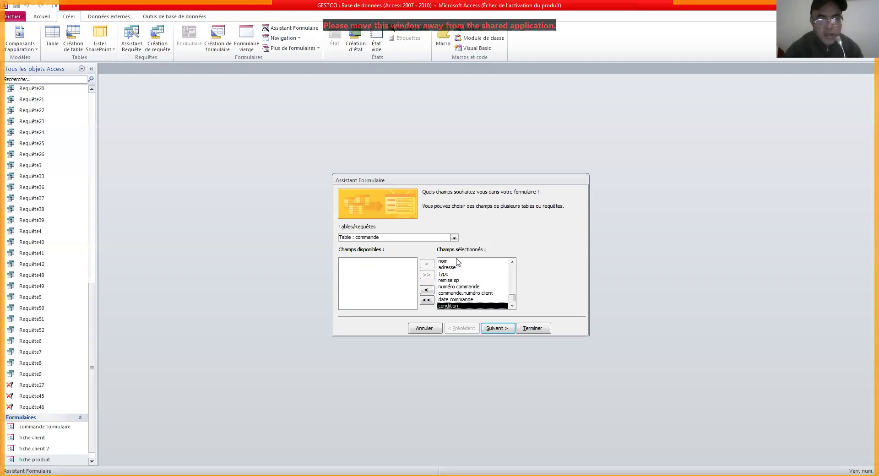
Keep the data organised par client with a subform and accept the datasheet layout for the subform
{"action": "left_click", "coordinate": [496, 329]}
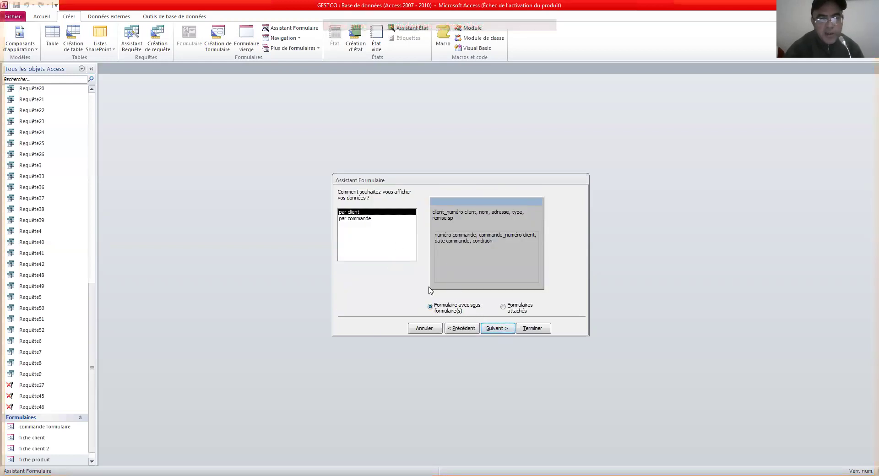
{"action": "left_click", "coordinate": [497, 330]}
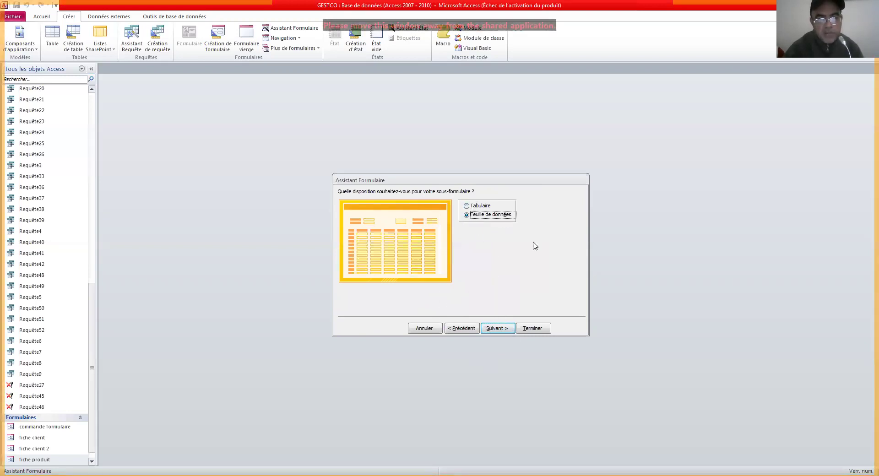
{"action": "left_click", "coordinate": [497, 328]}
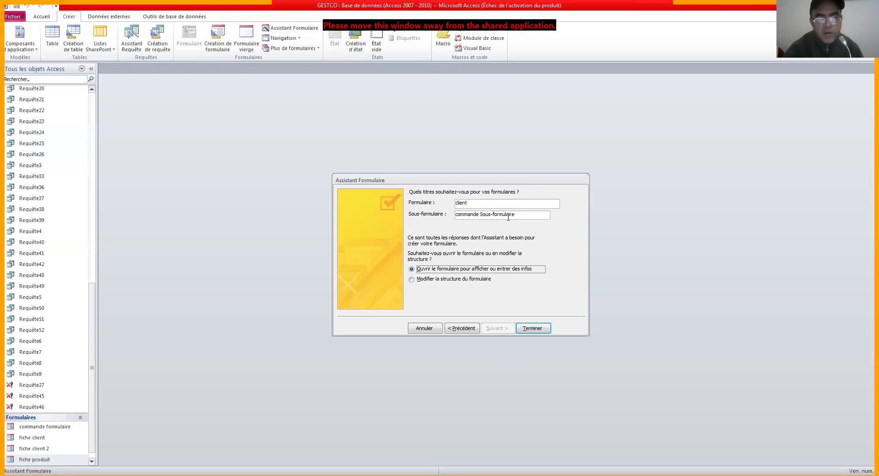
Title the main form "client formulaire", keep the subform title "commande Sous-formulaire" and create the form opened for viewing data
{"action": "left_click", "coordinate": [526, 216]}
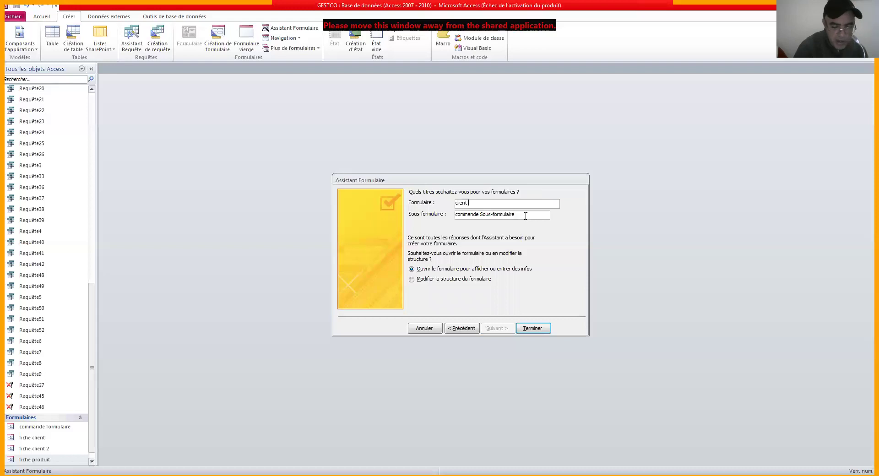
{"action": "type", "text": "c"}
{"action": "key", "text": "BackSpace"}
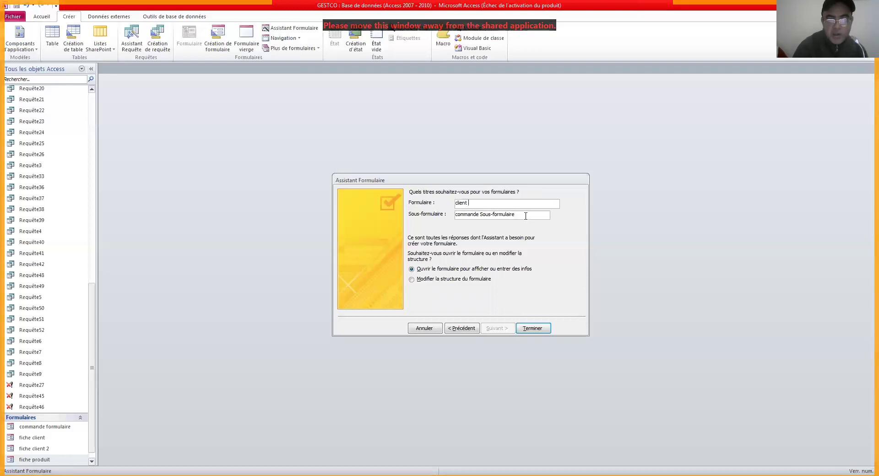
{"action": "type", "text": "for"}
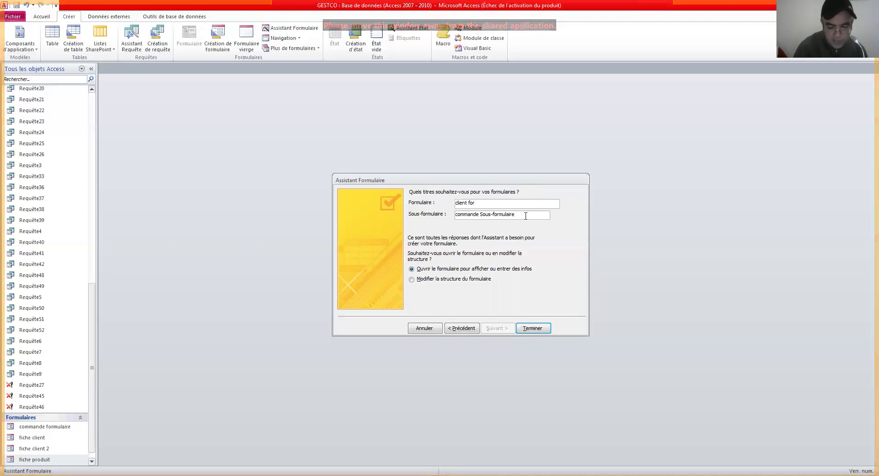
{"action": "type", "text": "mulaire"}
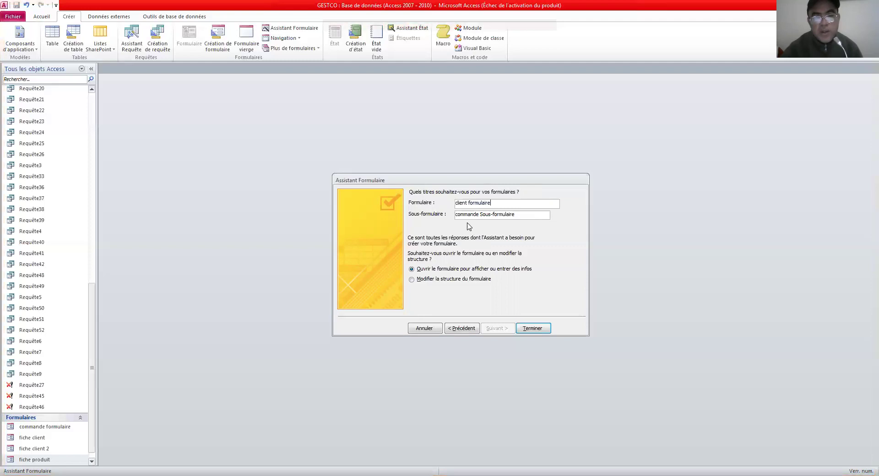
{"action": "left_click", "coordinate": [536, 329]}
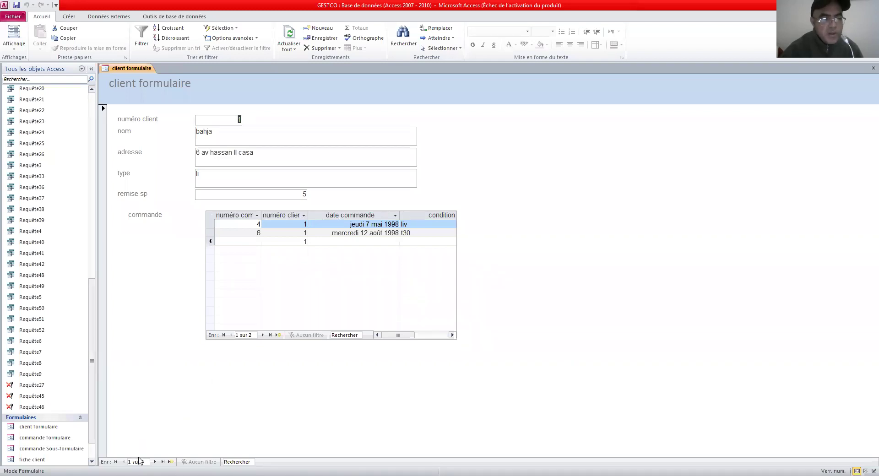
Browse the client records, go back to client number 4 and step through that client's orders in the commande subform
{"action": "left_click", "coordinate": [155, 462]}
{"action": "left_click", "coordinate": [155, 461]}
{"action": "left_click", "coordinate": [155, 462]}
{"action": "left_click", "coordinate": [155, 462]}
{"action": "left_click", "coordinate": [155, 462]}
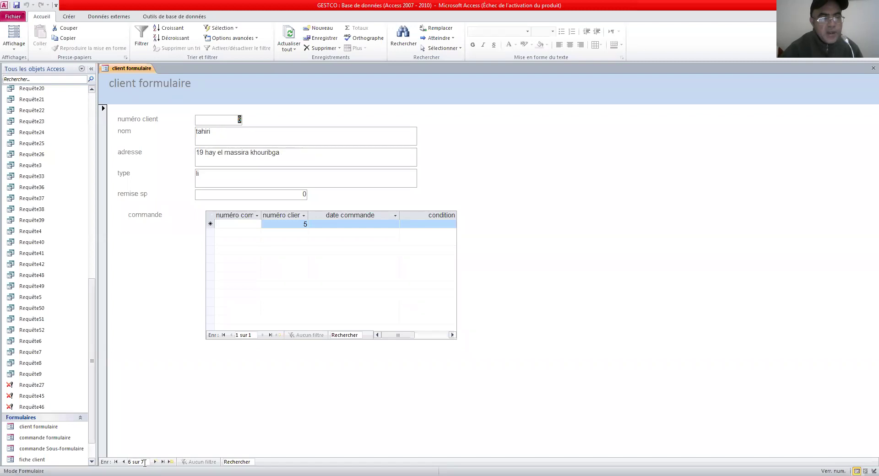
{"action": "left_click", "coordinate": [122, 461]}
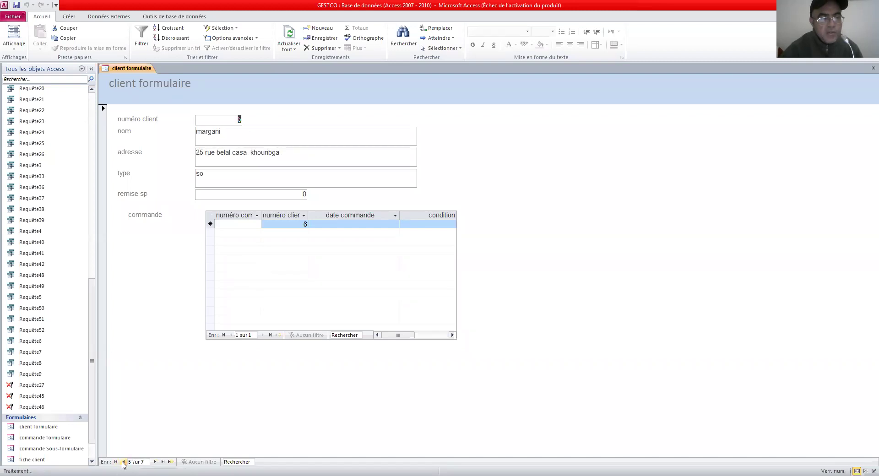
{"action": "left_click", "coordinate": [122, 461]}
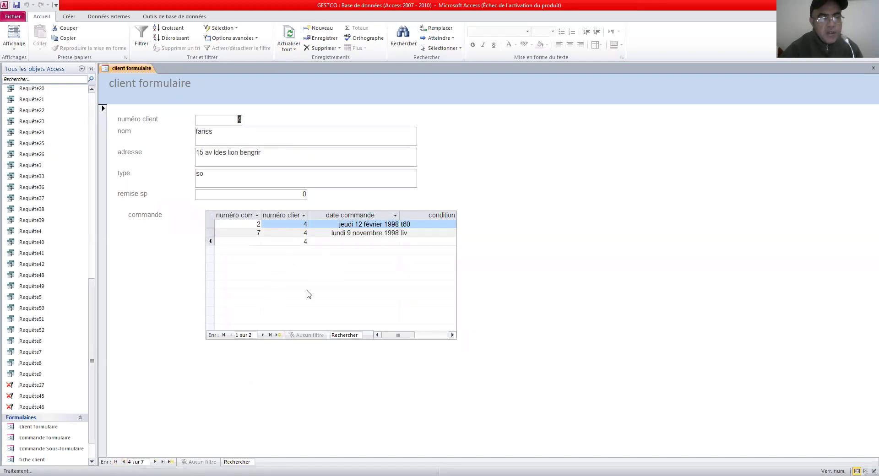
{"action": "left_click", "coordinate": [262, 335]}
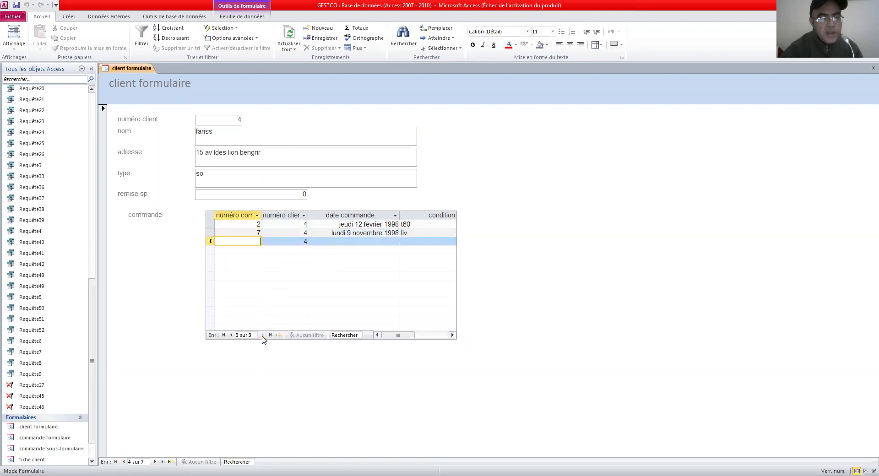
{"action": "left_click", "coordinate": [231, 335]}
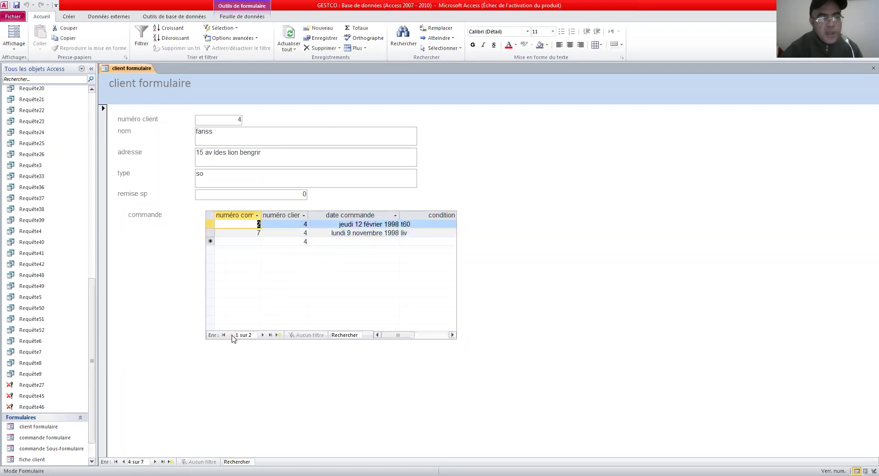
Advance through the main form's remaining clients to the blank new record, and step back through the previous client records
{"action": "left_click", "coordinate": [154, 462]}
{"action": "left_click", "coordinate": [154, 462]}
{"action": "left_click", "coordinate": [154, 462]}
{"action": "left_click", "coordinate": [154, 462]}
{"action": "left_click", "coordinate": [124, 462]}
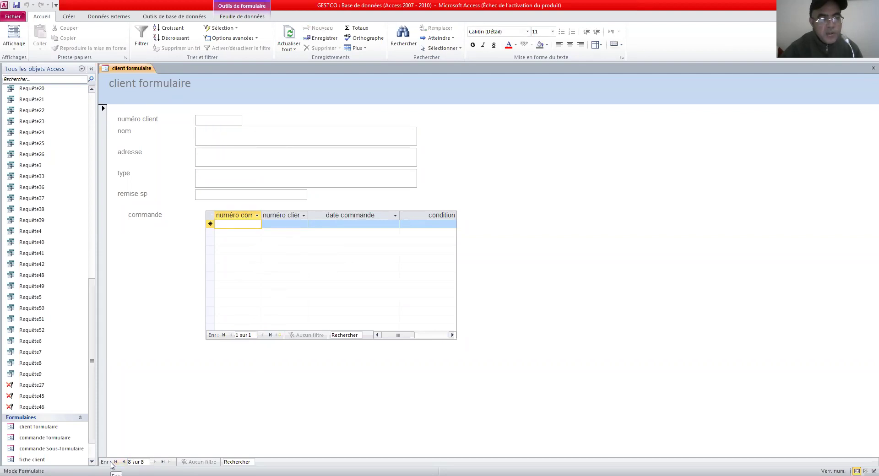
{"action": "left_click", "coordinate": [124, 462]}
{"action": "left_click", "coordinate": [124, 462]}
{"action": "left_click", "coordinate": [124, 462]}
{"action": "left_click", "coordinate": [124, 461]}
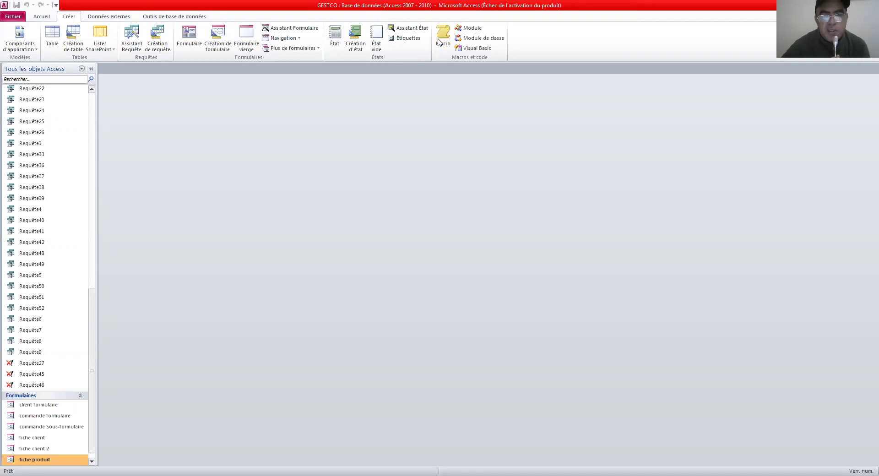
{"action": "key", "text": "alt+Tab"}
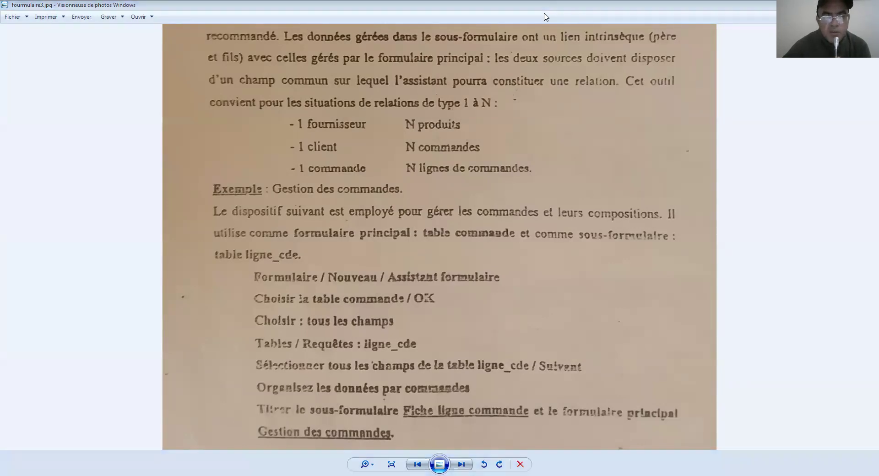
{"action": "key", "text": "alt+Tab"}
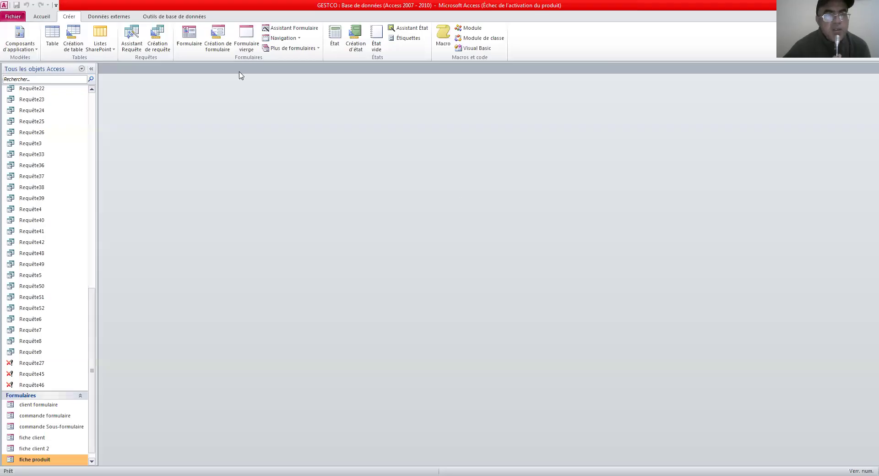
{"action": "left_click", "coordinate": [291, 29]}
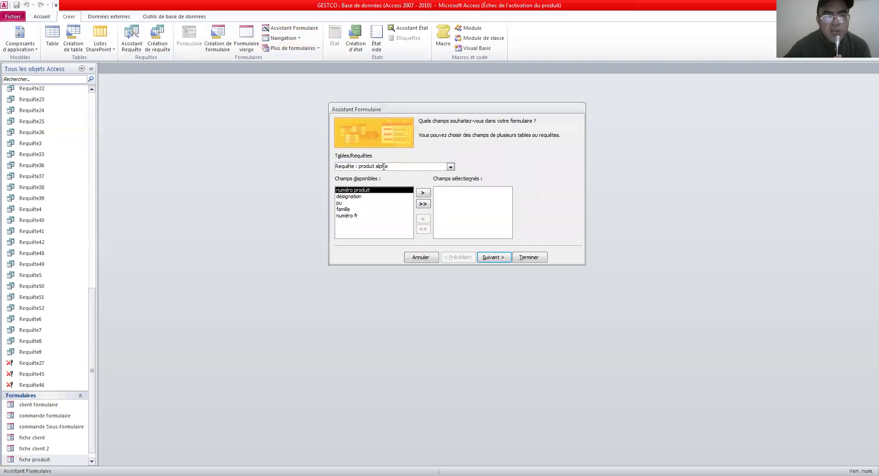
{"action": "left_click", "coordinate": [450, 168]}
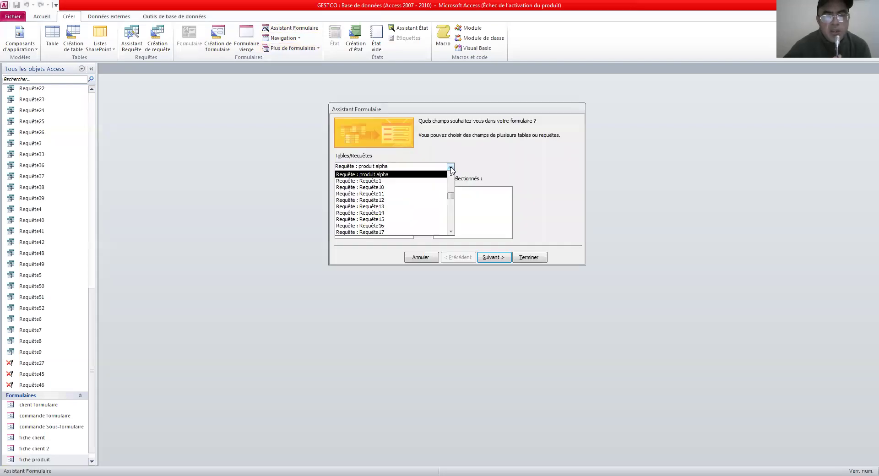
{"action": "left_click_drag", "start_coordinate": [449, 198], "coordinate": [449, 187]}
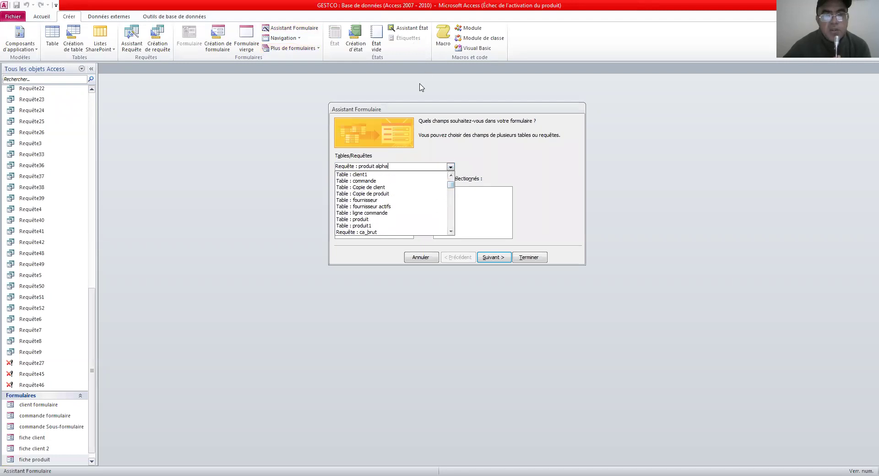
{"action": "left_click", "coordinate": [434, 260]}
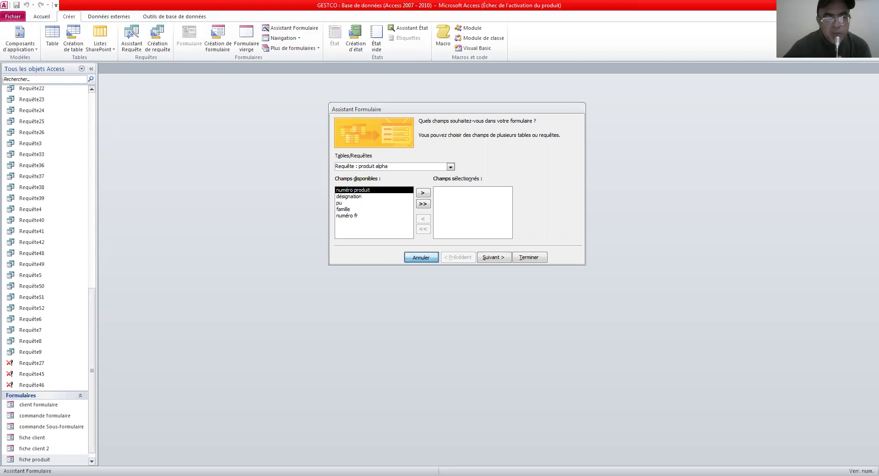
{"action": "left_click", "coordinate": [420, 257]}
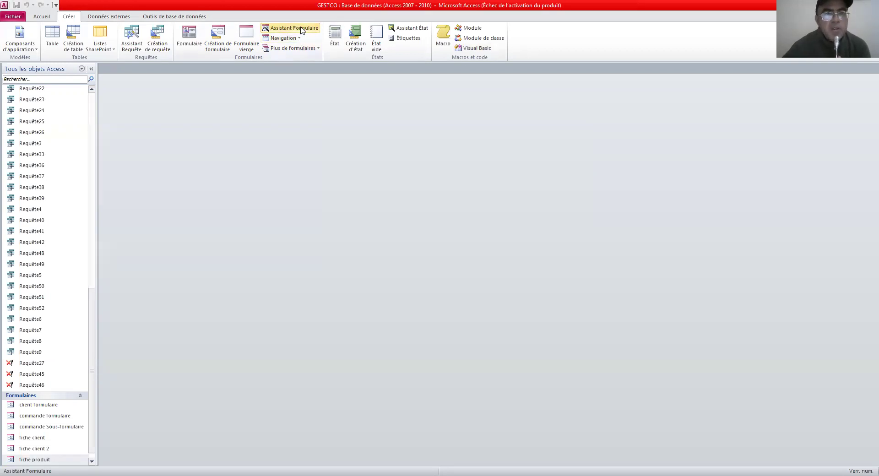
Start the Form Wizard and include all fields of the tables fournisseur and produit
{"action": "left_click", "coordinate": [301, 30]}
{"action": "left_click", "coordinate": [450, 166]}
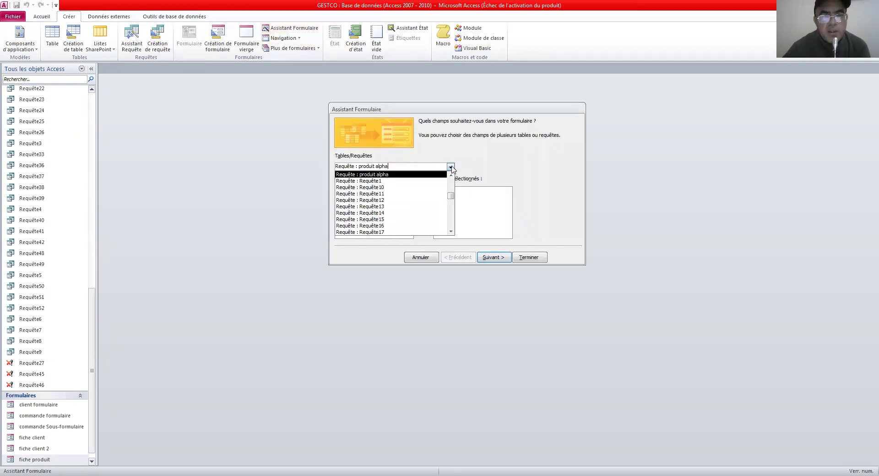
{"action": "left_click_drag", "start_coordinate": [451, 196], "coordinate": [452, 182]}
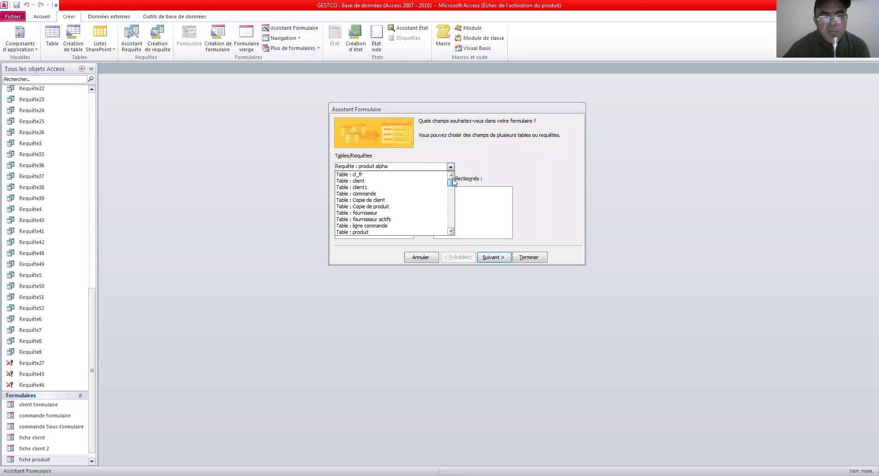
{"action": "left_click", "coordinate": [372, 213]}
{"action": "left_click", "coordinate": [424, 204]}
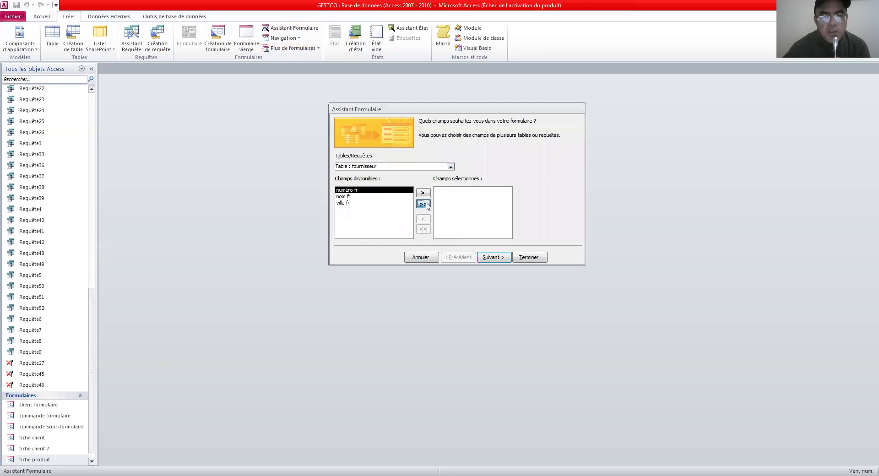
{"action": "left_click", "coordinate": [451, 166]}
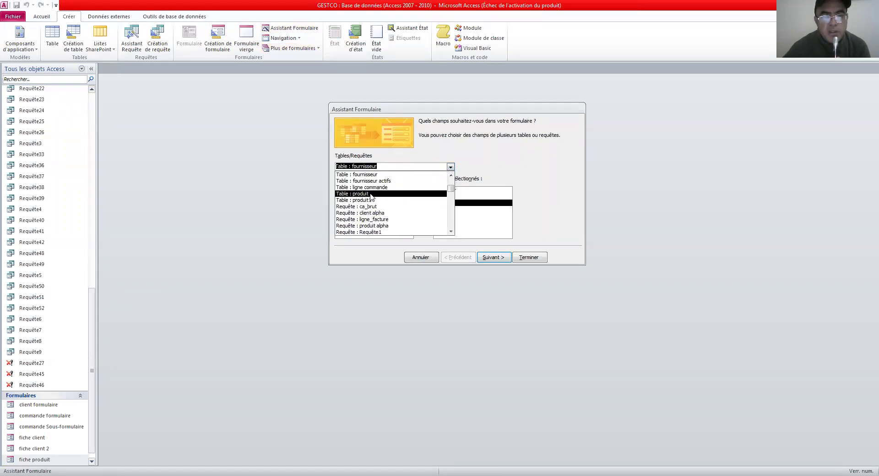
{"action": "left_click", "coordinate": [370, 195]}
{"action": "left_click", "coordinate": [425, 206]}
Create the form organised par fournisseur with a subform, keeping the titles "fournisseur" and "produit Sous-formulaire", and close it
{"action": "left_click", "coordinate": [489, 257]}
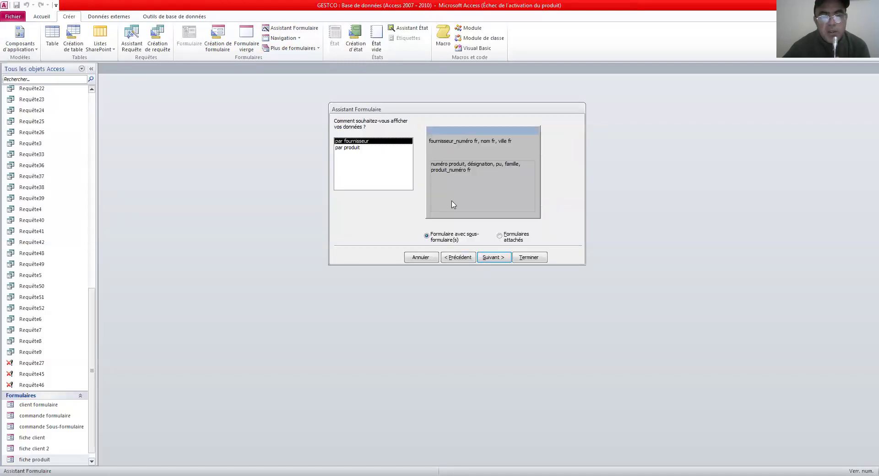
{"action": "left_click", "coordinate": [494, 257]}
{"action": "left_click", "coordinate": [495, 258]}
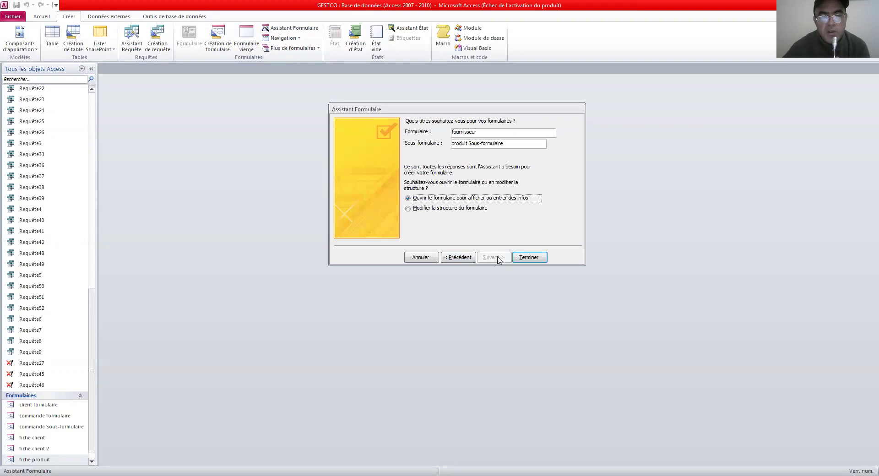
{"action": "left_click", "coordinate": [529, 257]}
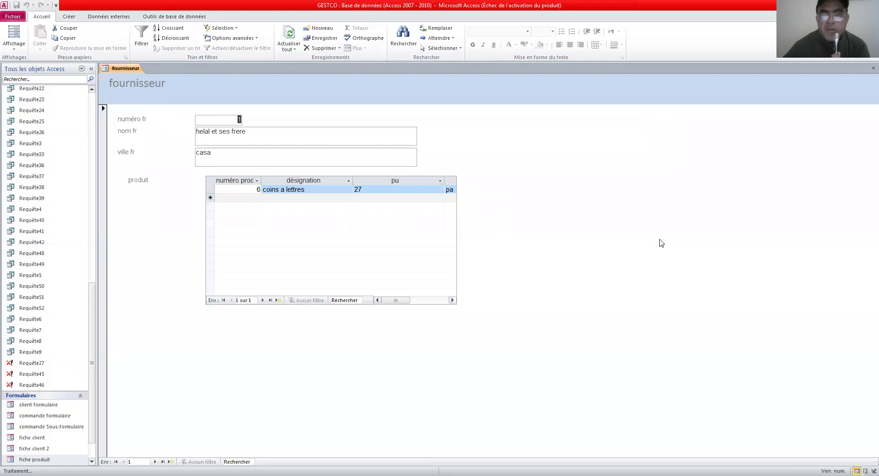
{"action": "left_click", "coordinate": [871, 68]}
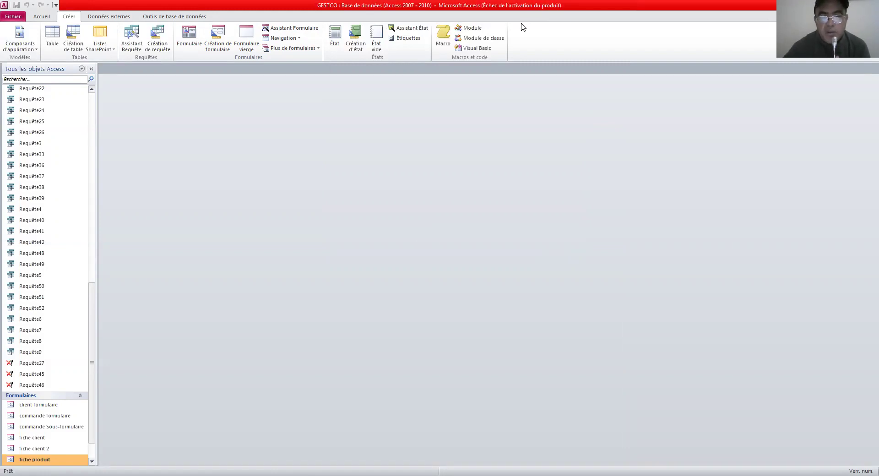
Switch to Windows Photo Viewer and read page 20200513_153100.jpg on report structure and the instructions for the "Etat Catalogue des Produits I" exercise
{"action": "key", "text": "alt+Tab"}
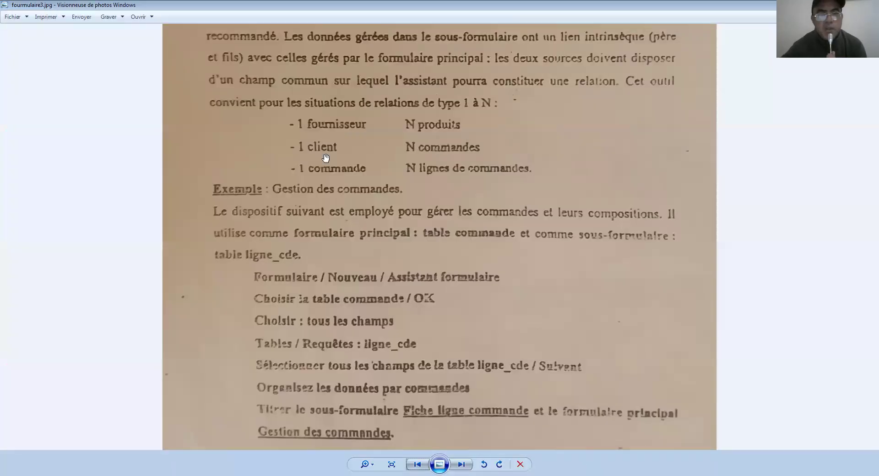
{"action": "left_click", "coordinate": [461, 464]}
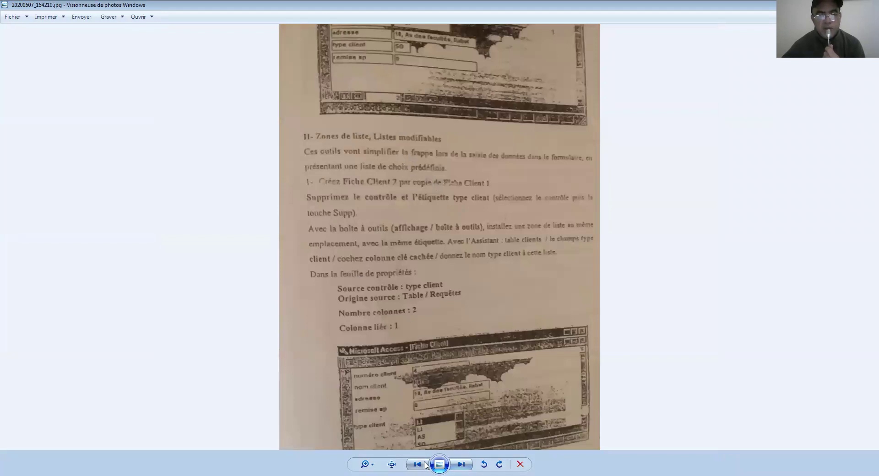
{"action": "left_click", "coordinate": [460, 465]}
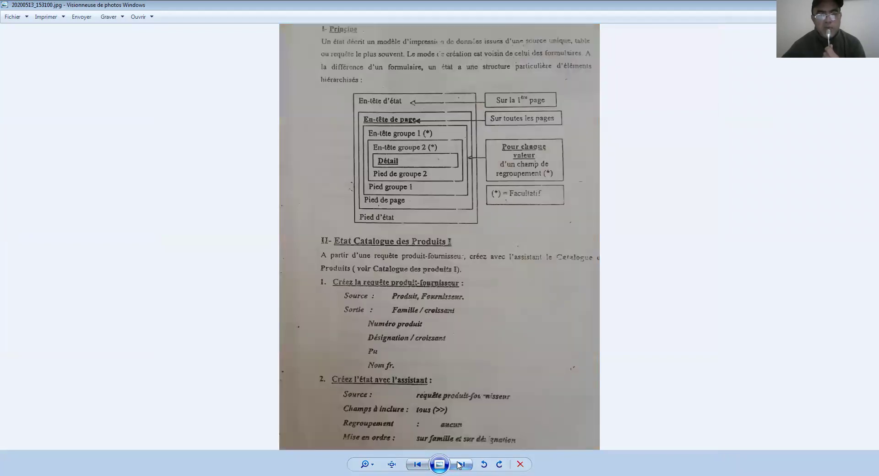
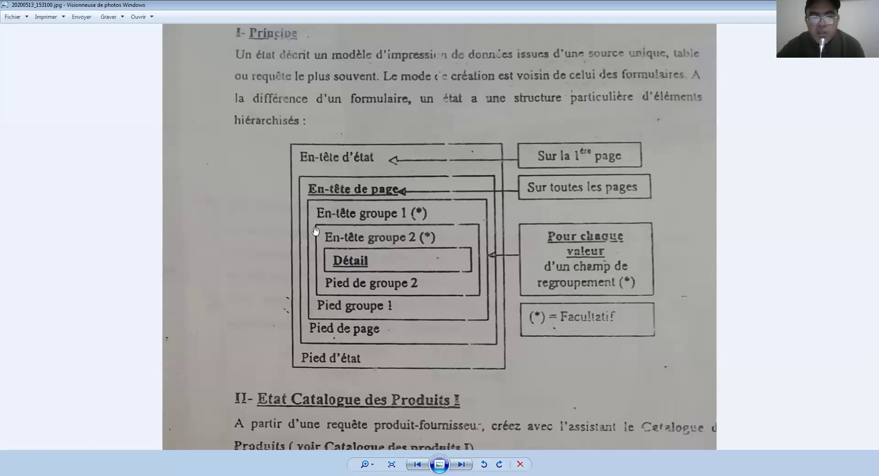
{"action": "scroll", "coordinate": [384, 235], "scroll_direction": "down", "scroll_amount": 1}
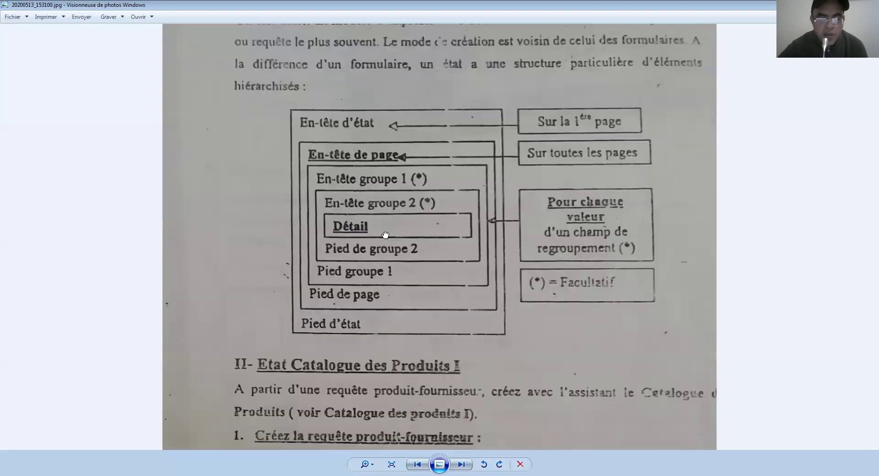
{"action": "left_click_drag", "start_coordinate": [385, 235], "coordinate": [388, 148]}
{"action": "scroll", "coordinate": [388, 33], "scroll_direction": "down", "scroll_amount": 5}
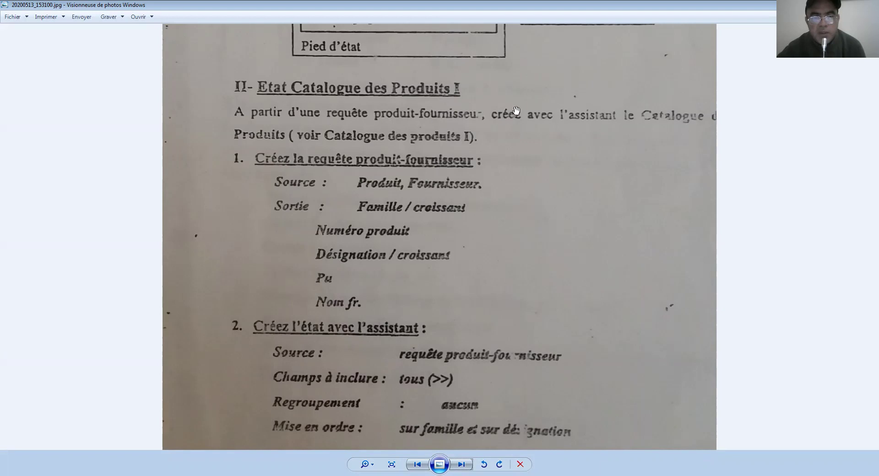
{"action": "scroll", "coordinate": [517, 110], "scroll_direction": "up", "scroll_amount": 5}
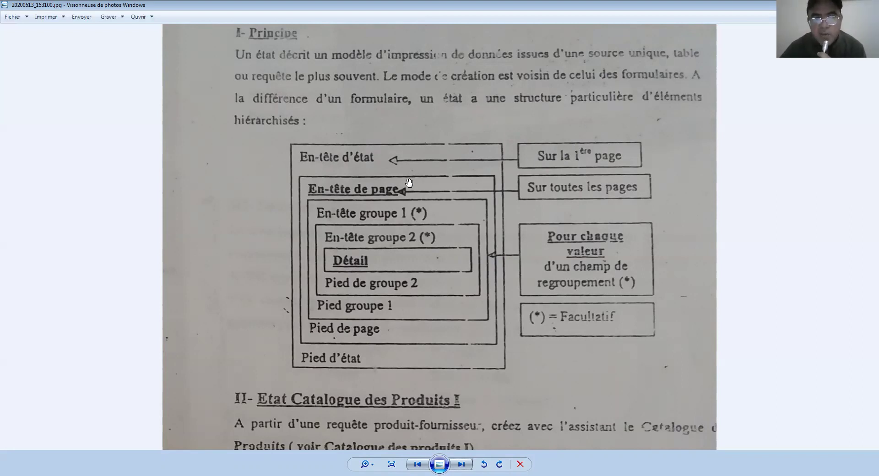
{"action": "scroll", "coordinate": [415, 182], "scroll_direction": "down", "scroll_amount": 2}
{"action": "scroll", "coordinate": [415, 183], "scroll_direction": "down", "scroll_amount": 5}
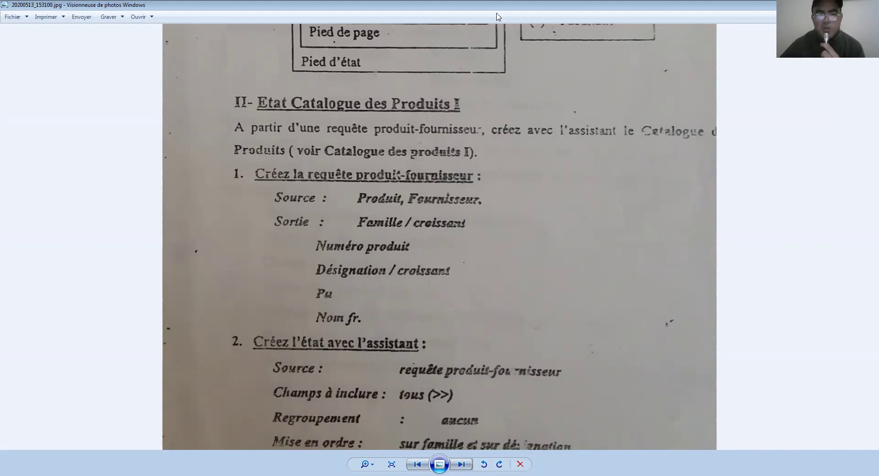
Switch to Microsoft Access, hide the property sheet in a new query design and close the empty query
{"action": "key", "text": "alt+Tab"}
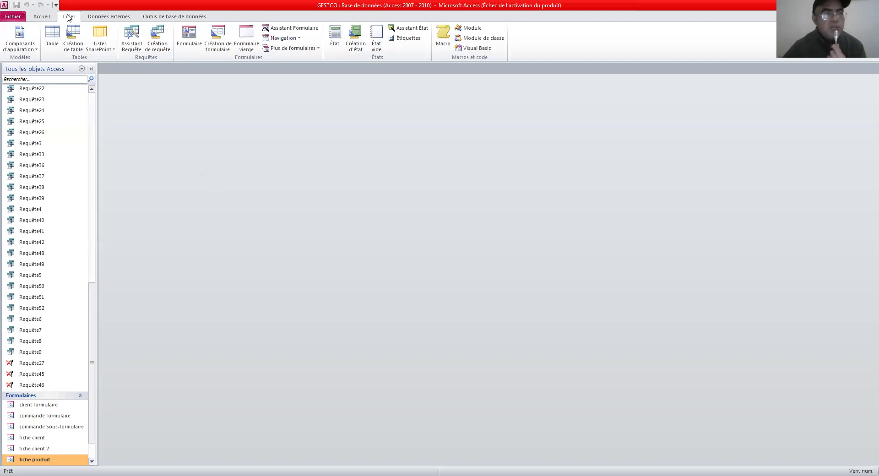
{"action": "left_click", "coordinate": [161, 55]}
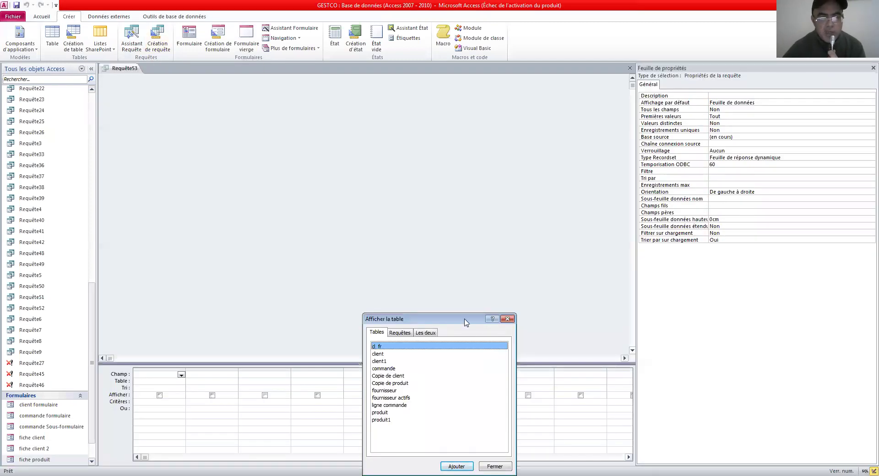
{"action": "left_click_drag", "start_coordinate": [465, 321], "coordinate": [485, 152]}
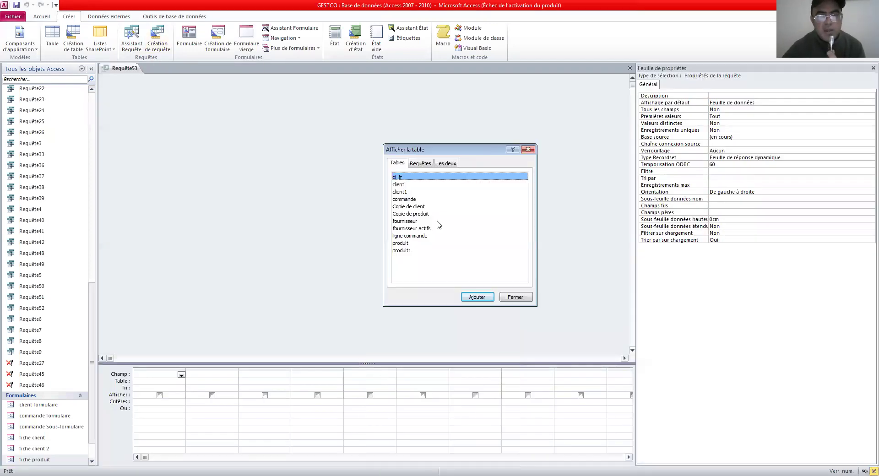
{"action": "left_click", "coordinate": [866, 71]}
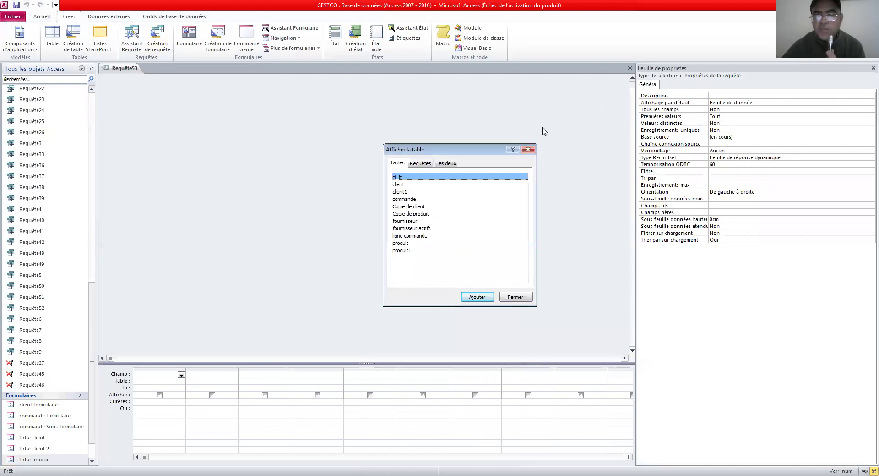
{"action": "key", "text": "Escape"}
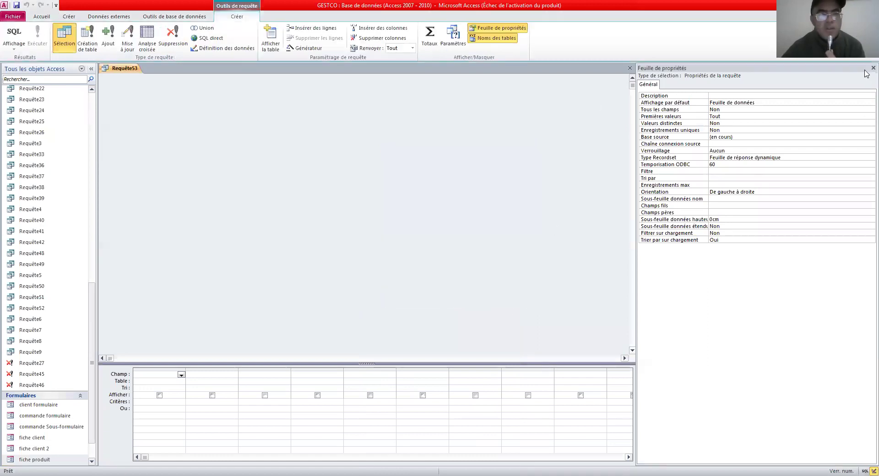
{"action": "left_click", "coordinate": [873, 68]}
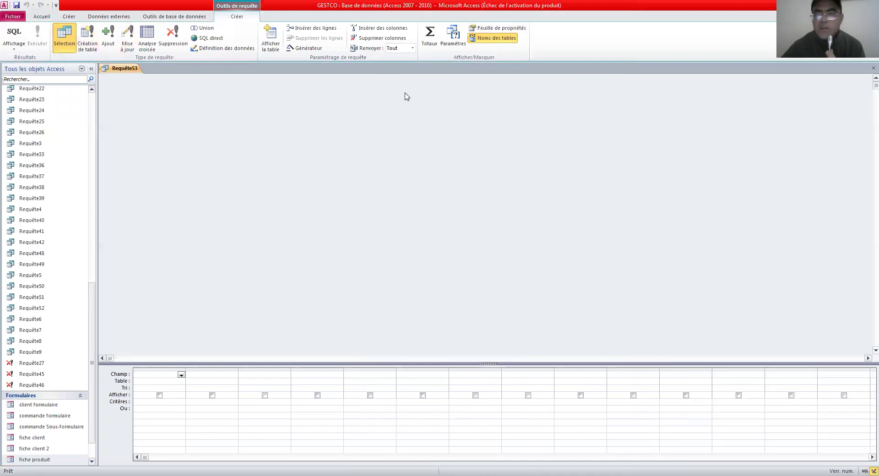
{"action": "left_click", "coordinate": [873, 68]}
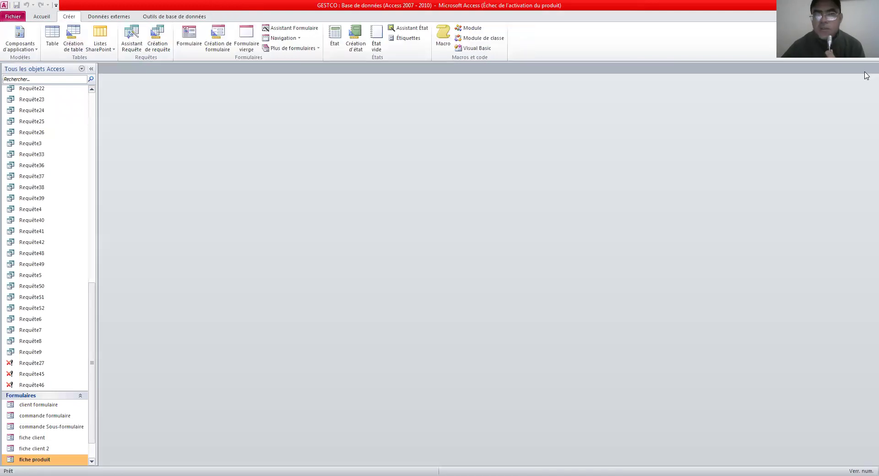
Create a new query design containing the tables produit and fournisseur, and move the fournisseur table farther away from produit
{"action": "left_click", "coordinate": [160, 46]}
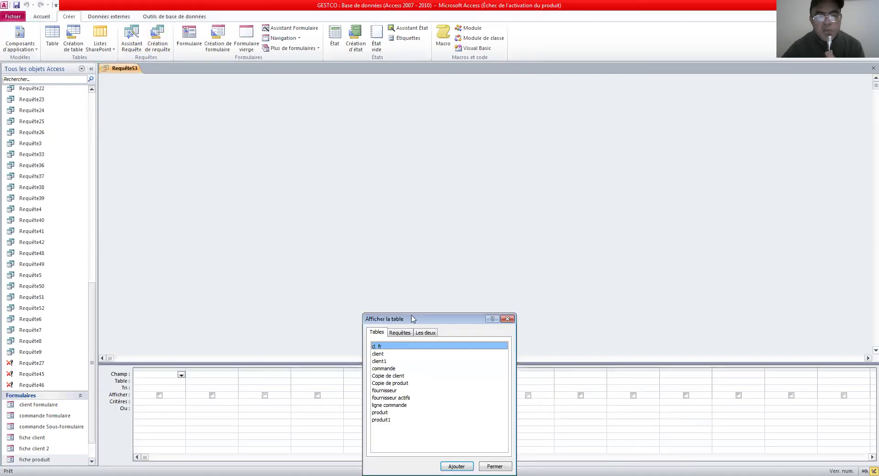
{"action": "left_click_drag", "start_coordinate": [413, 319], "coordinate": [446, 147]}
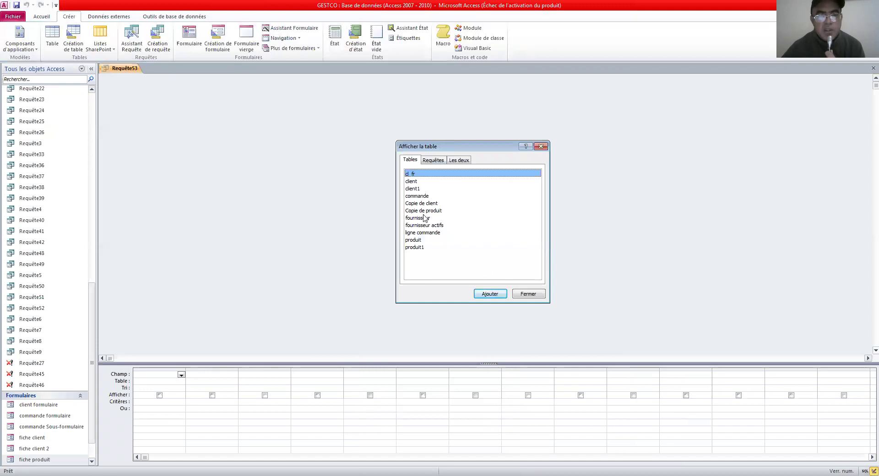
{"action": "left_click", "coordinate": [413, 240]}
{"action": "left_click", "coordinate": [490, 294]}
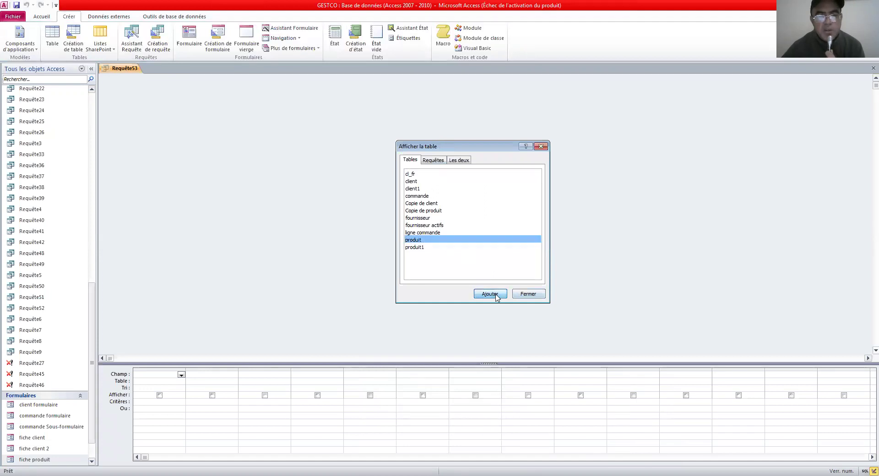
{"action": "left_click", "coordinate": [420, 218]}
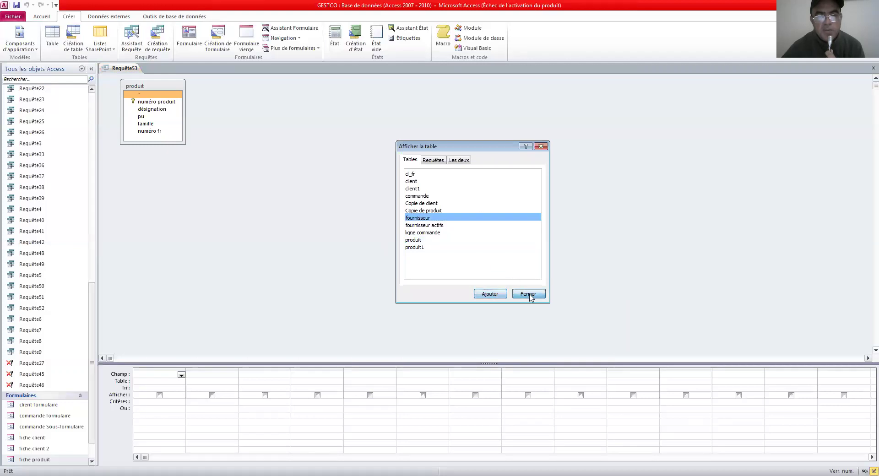
{"action": "left_click", "coordinate": [529, 294]}
{"action": "left_click_drag", "start_coordinate": [241, 88], "coordinate": [461, 164]}
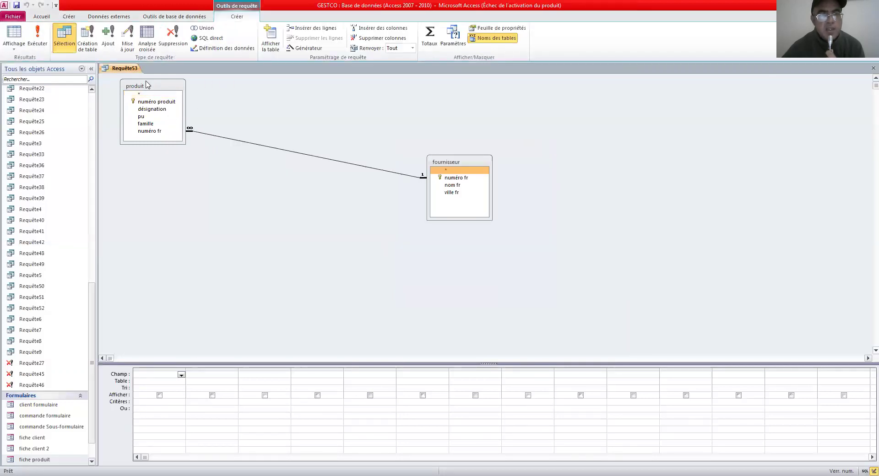
Move the produit and fournisseur tables side by side in the middle of the query diagram
{"action": "left_click_drag", "start_coordinate": [146, 88], "coordinate": [311, 181]}
{"action": "left_click_drag", "start_coordinate": [450, 163], "coordinate": [450, 155]}
{"action": "left_click_drag", "start_coordinate": [333, 179], "coordinate": [357, 158]}
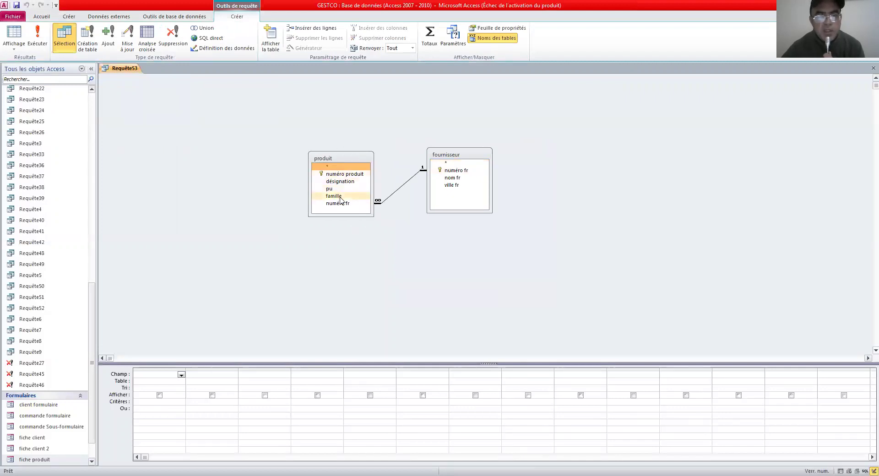
Add numéro produit, désignation, pu and famille from produit, and nom fr from fournisseur, to the query output
{"action": "left_click", "coordinate": [347, 174]}
{"action": "double_click", "coordinate": [347, 175]}
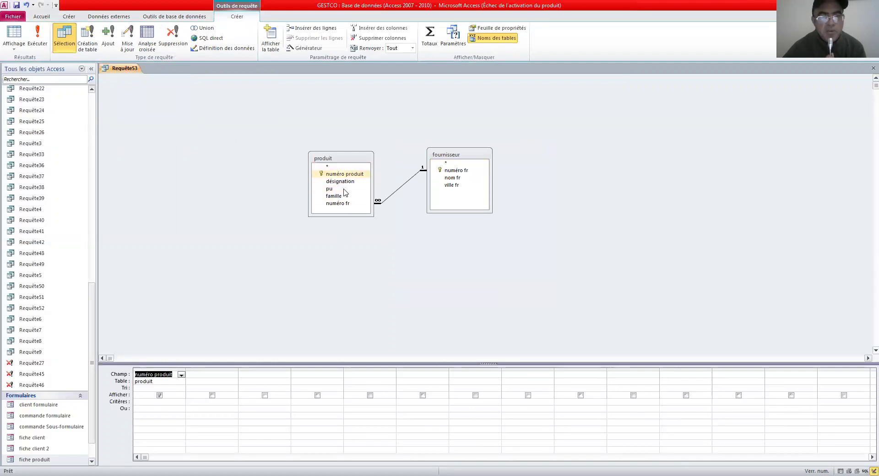
{"action": "double_click", "coordinate": [347, 182]}
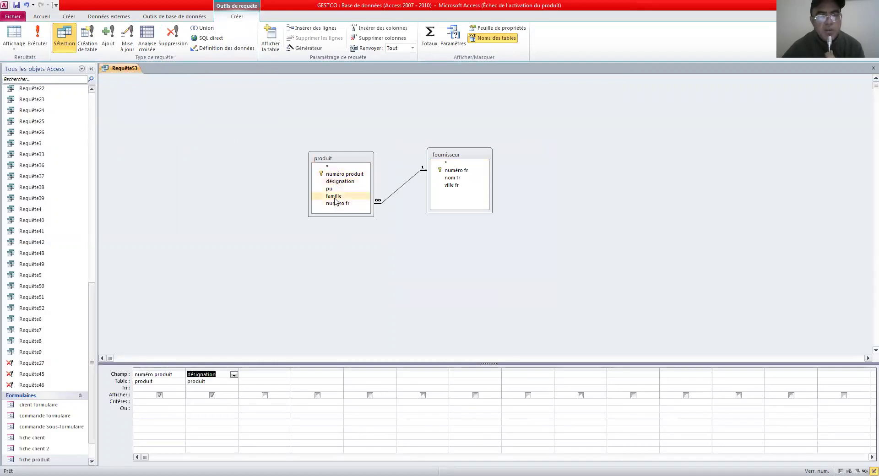
{"action": "double_click", "coordinate": [330, 188]}
{"action": "double_click", "coordinate": [334, 196]}
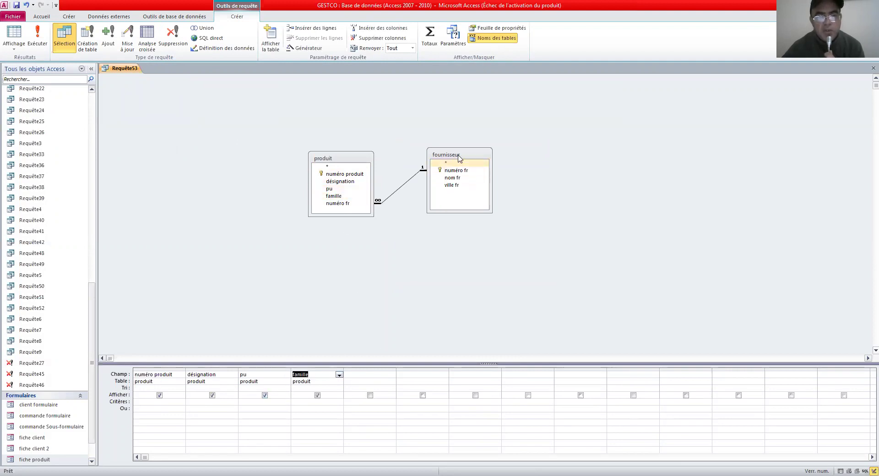
{"action": "left_click", "coordinate": [461, 178]}
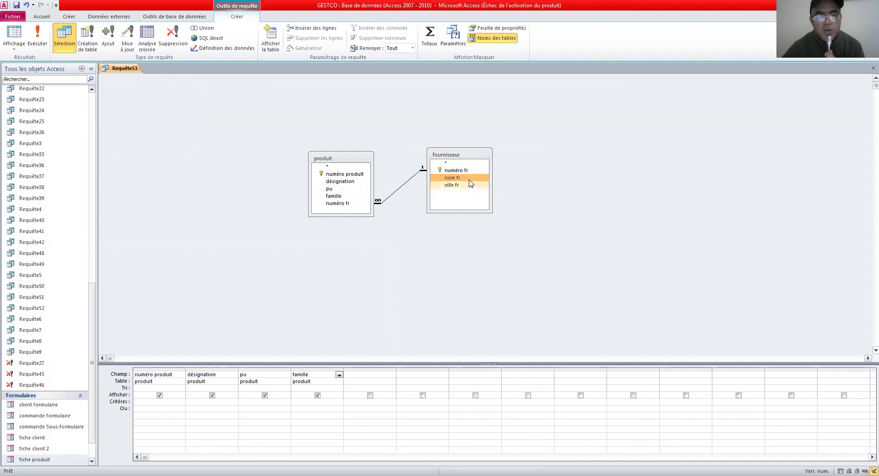
{"action": "double_click", "coordinate": [471, 179]}
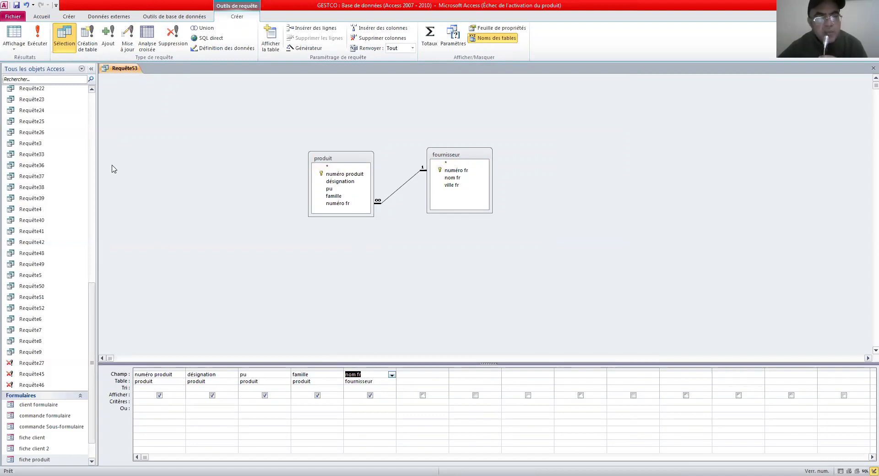
Run the query, save it as produit-fournisseur and close it
{"action": "left_click", "coordinate": [38, 45]}
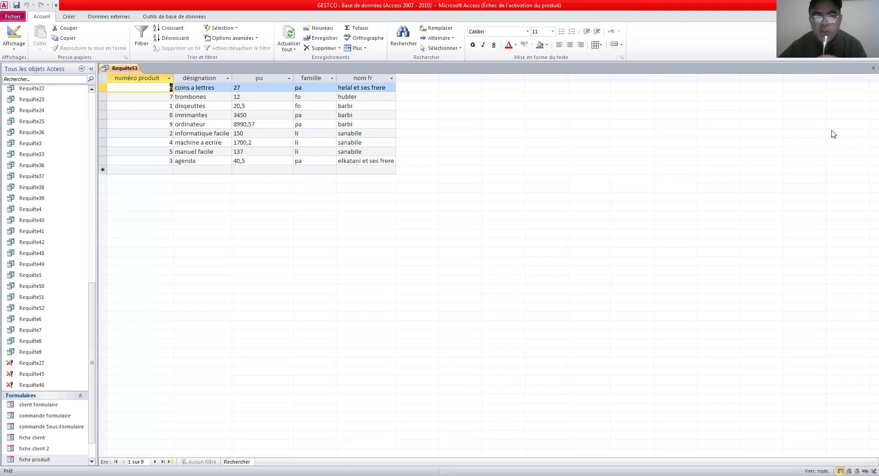
{"action": "key", "text": "ctrl+s"}
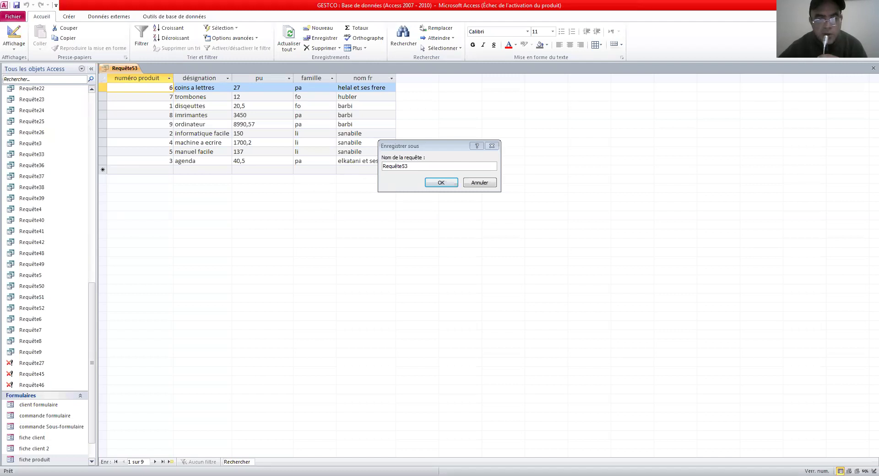
{"action": "left_click", "coordinate": [427, 205]}
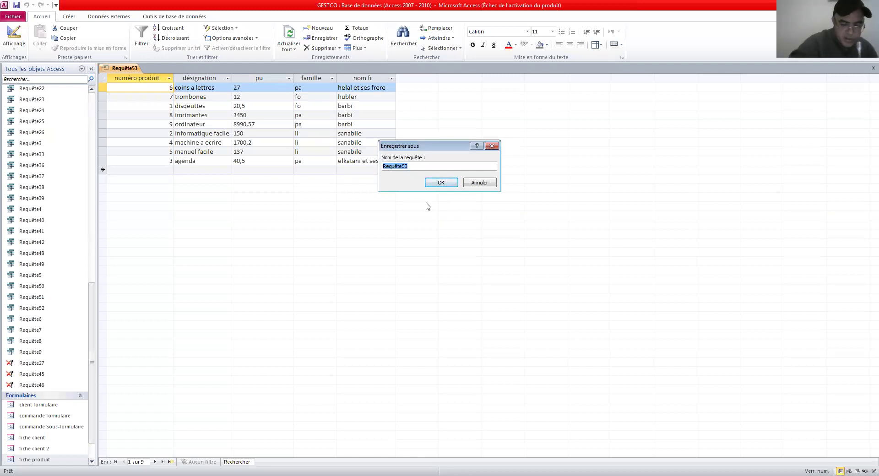
{"action": "type", "text": "produit-"}
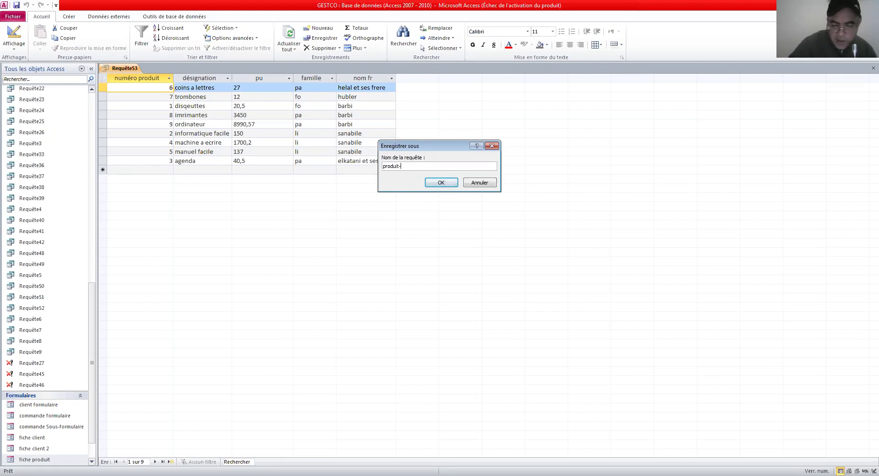
{"action": "type", "text": "uyr"}
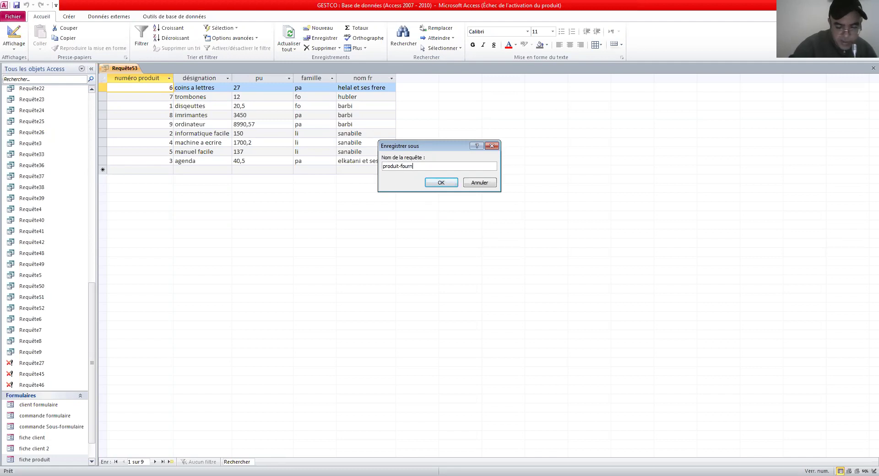
{"action": "type", "text": "sseur"}
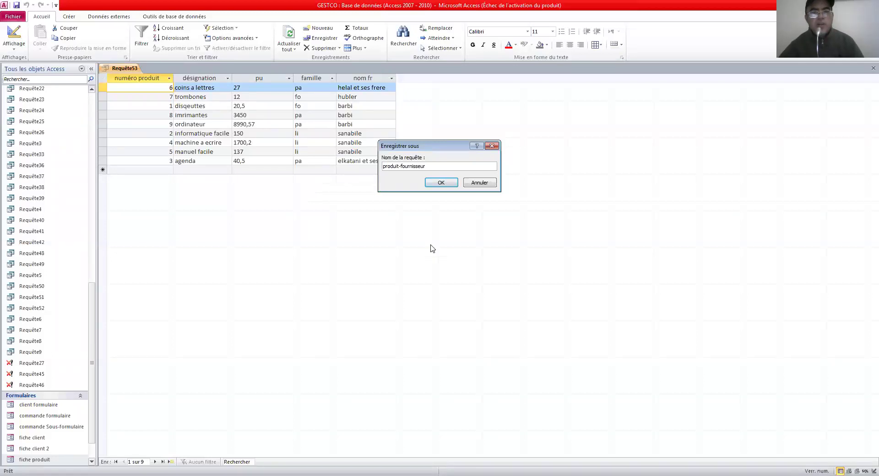
{"action": "left_click", "coordinate": [442, 183]}
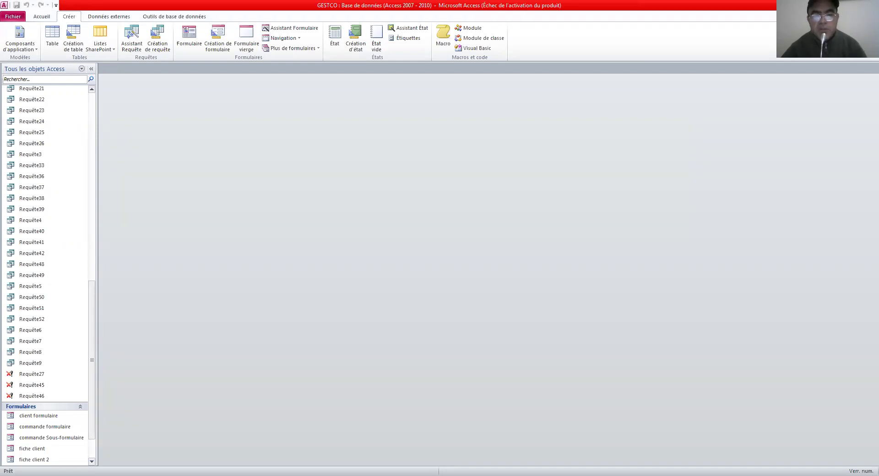
Switch to Windows Photo Viewer, read the instructions for creating the catalogue report with the wizard, and return to Microsoft Access
{"action": "key", "text": "alt+Tab"}
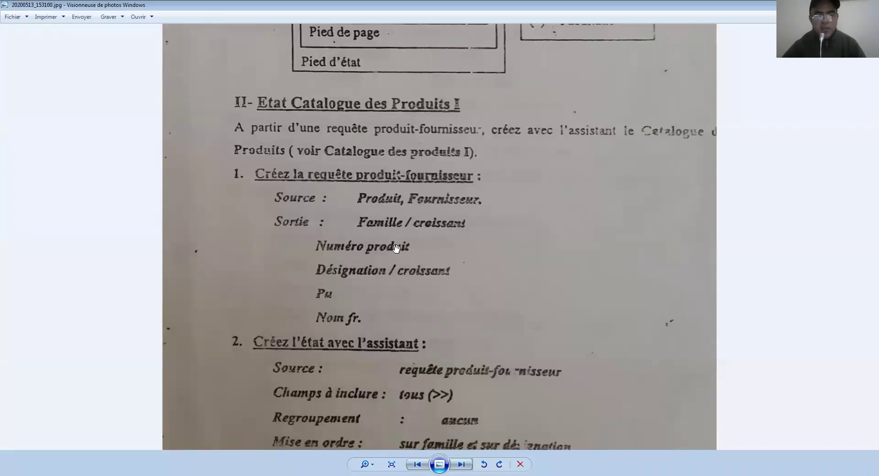
{"action": "left_click_drag", "start_coordinate": [412, 195], "coordinate": [436, 17]}
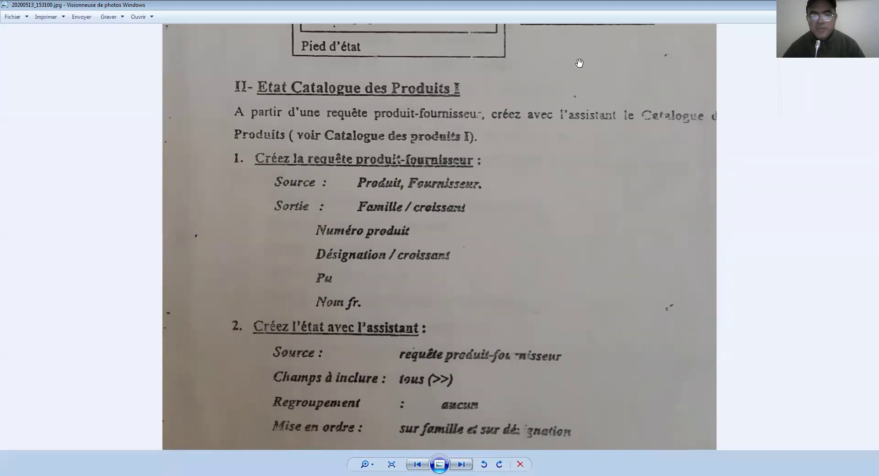
{"action": "key", "text": "alt+Tab"}
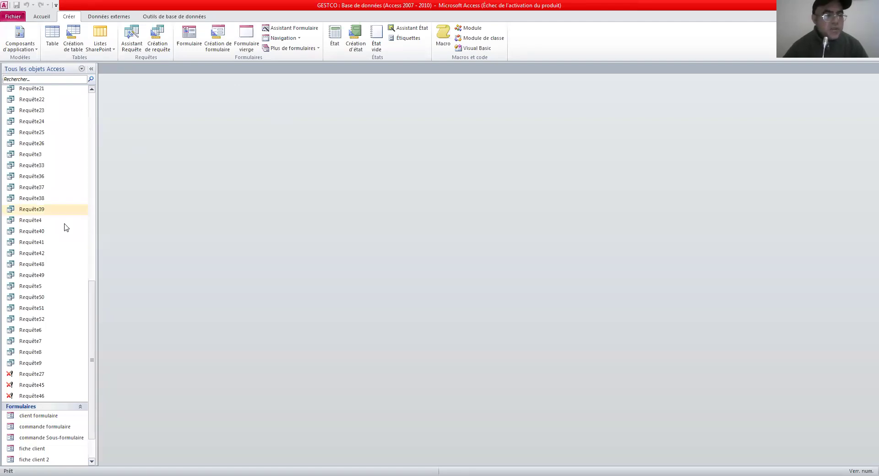
Find and select the produit-fournisseur query among the database objects
{"action": "left_click_drag", "start_coordinate": [92, 348], "coordinate": [92, 377]}
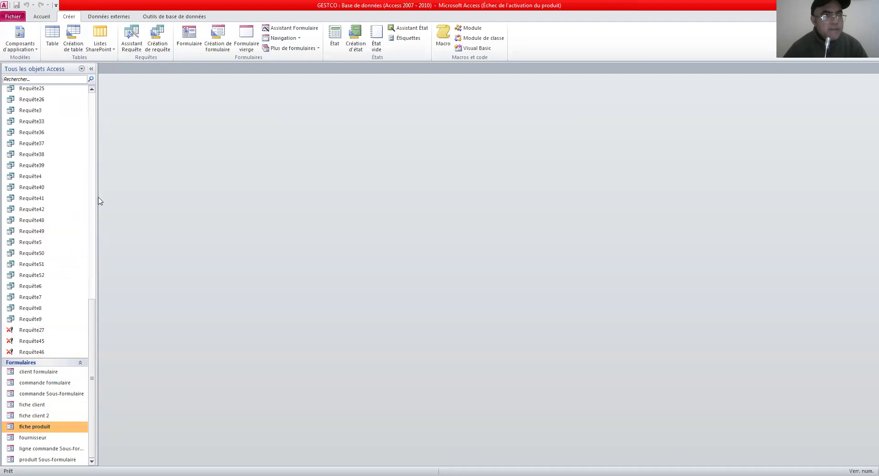
{"action": "left_click_drag", "start_coordinate": [93, 295], "coordinate": [97, 172]}
{"action": "left_click", "coordinate": [33, 212]}
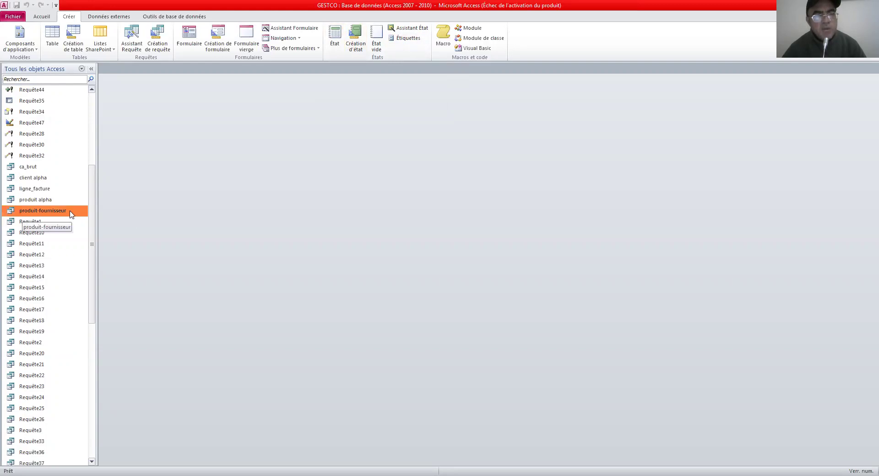
Try an automatic report from the produit-fournisseur query and a blank report design, closing each without saving
{"action": "left_click", "coordinate": [331, 37]}
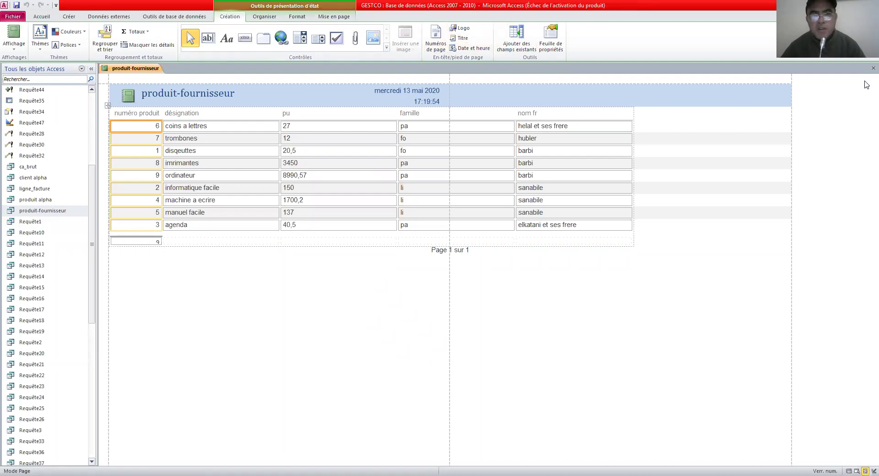
{"action": "left_click", "coordinate": [873, 67]}
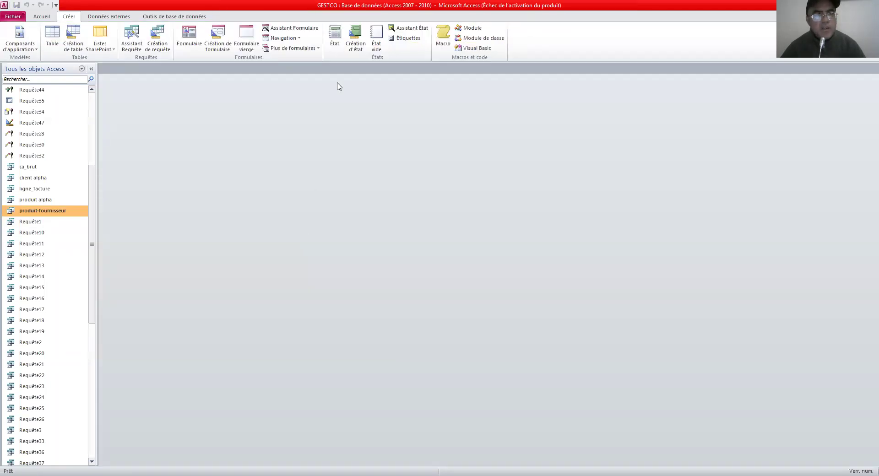
{"action": "left_click", "coordinate": [356, 37]}
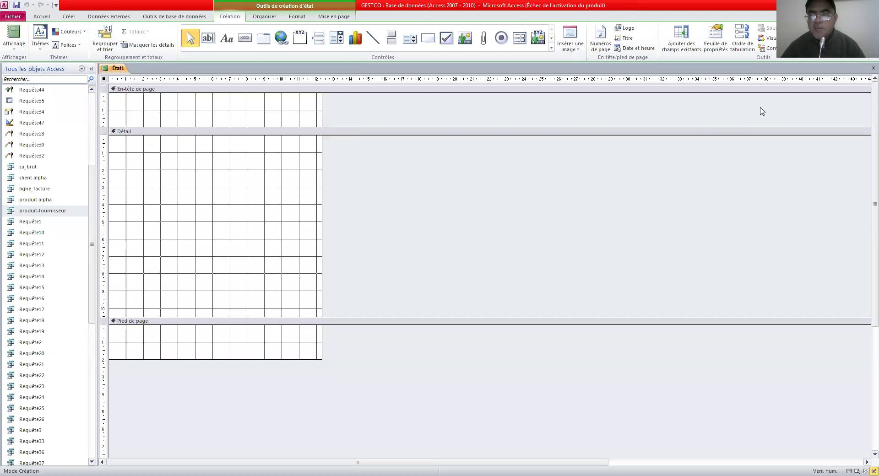
{"action": "left_click", "coordinate": [872, 68]}
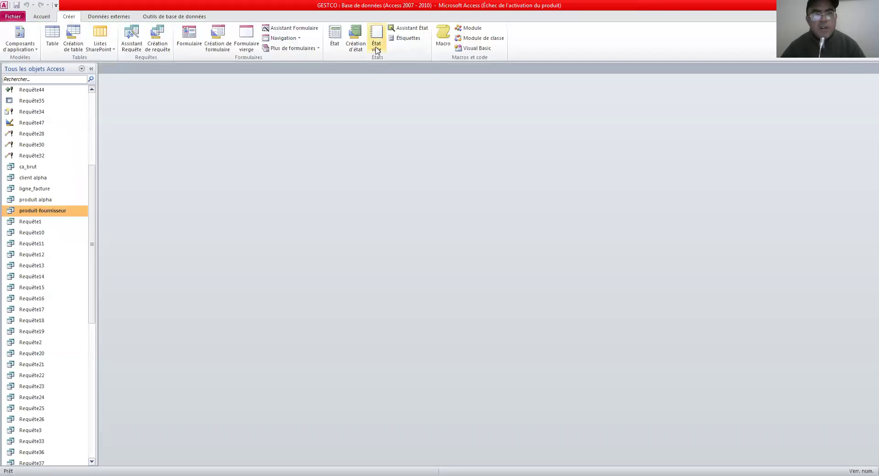
Start the report wizard with the produit-fournisseur query as source and include all its fields
{"action": "left_click", "coordinate": [406, 28]}
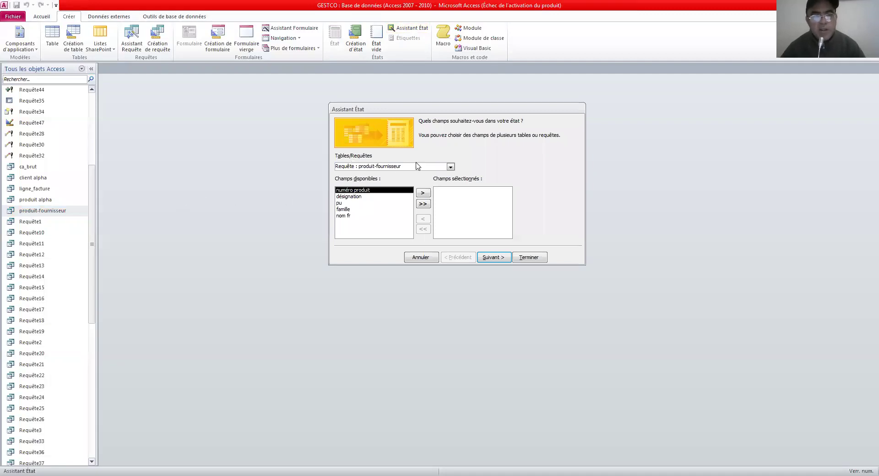
{"action": "left_click", "coordinate": [451, 167]}
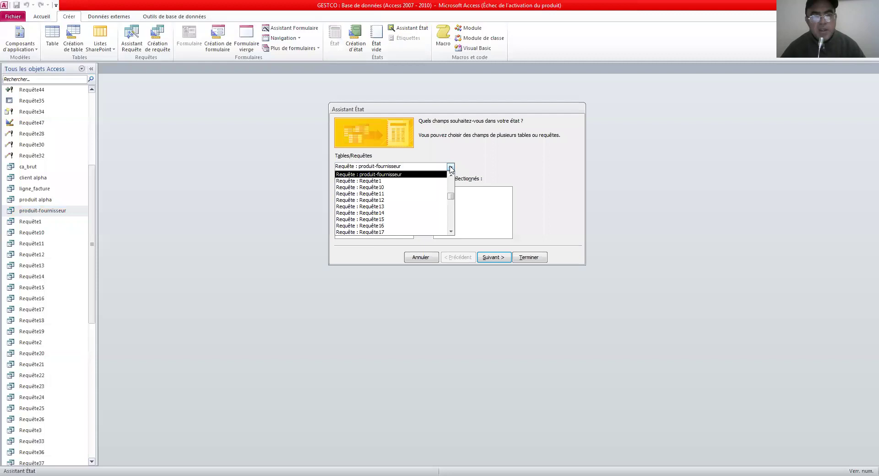
{"action": "mouse_move", "coordinate": [451, 196]}
{"action": "left_mouse_down"}
{"action": "mouse_move", "coordinate": [452, 176]}
{"action": "mouse_move", "coordinate": [453, 227]}
{"action": "mouse_move", "coordinate": [452, 178]}
{"action": "mouse_move", "coordinate": [455, 193]}
{"action": "left_mouse_up"}
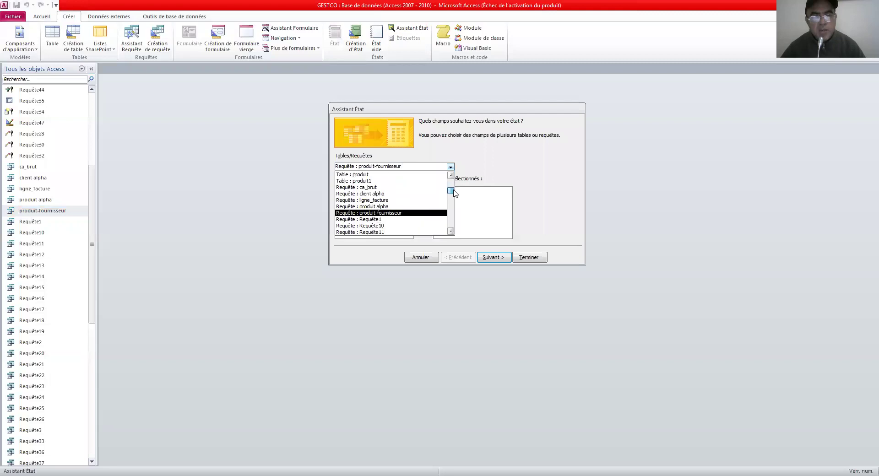
{"action": "left_click", "coordinate": [391, 214]}
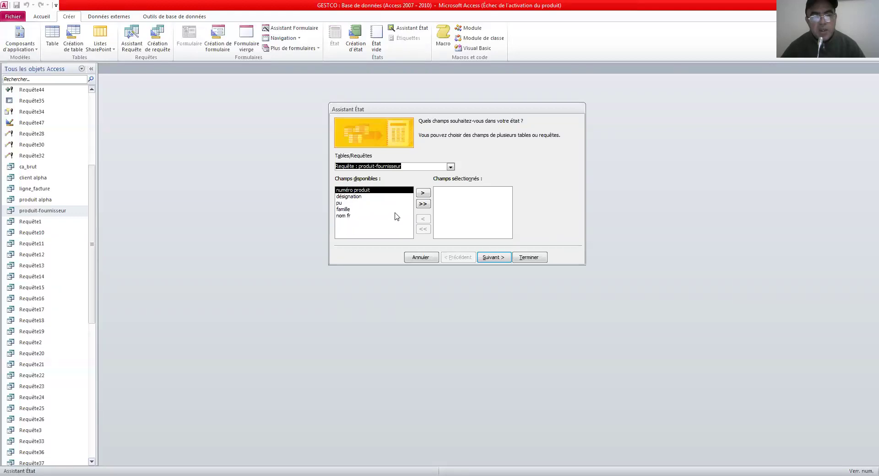
{"action": "left_click", "coordinate": [423, 203]}
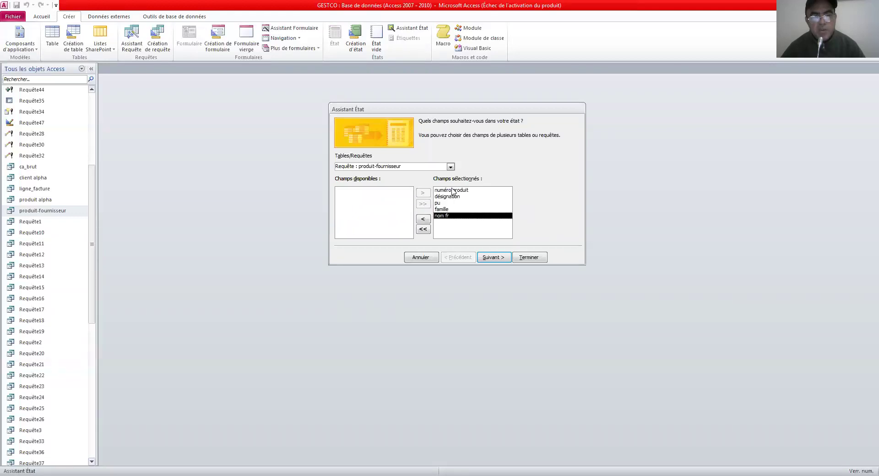
{"action": "left_click", "coordinate": [498, 260]}
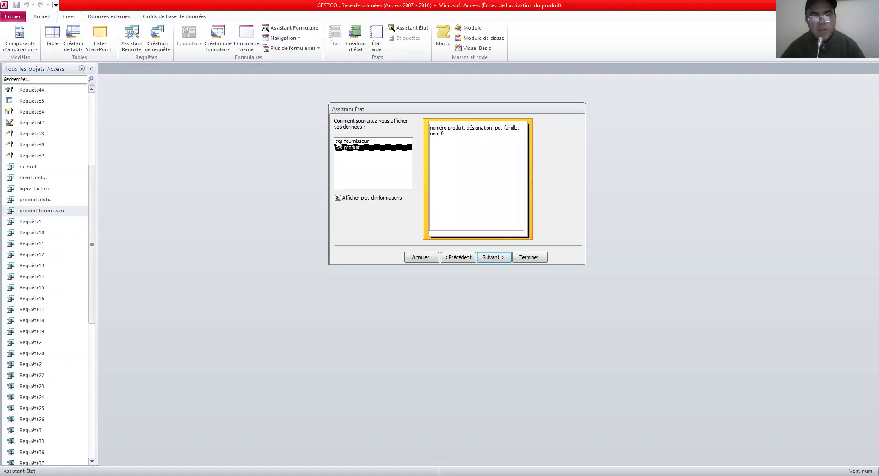
Compare the par fournisseur and par produit layouts, and organise the report data par produit
{"action": "left_click", "coordinate": [350, 141]}
{"action": "left_click", "coordinate": [351, 147]}
{"action": "left_click", "coordinate": [366, 142]}
{"action": "left_click", "coordinate": [360, 147]}
{"action": "left_click", "coordinate": [493, 258]}
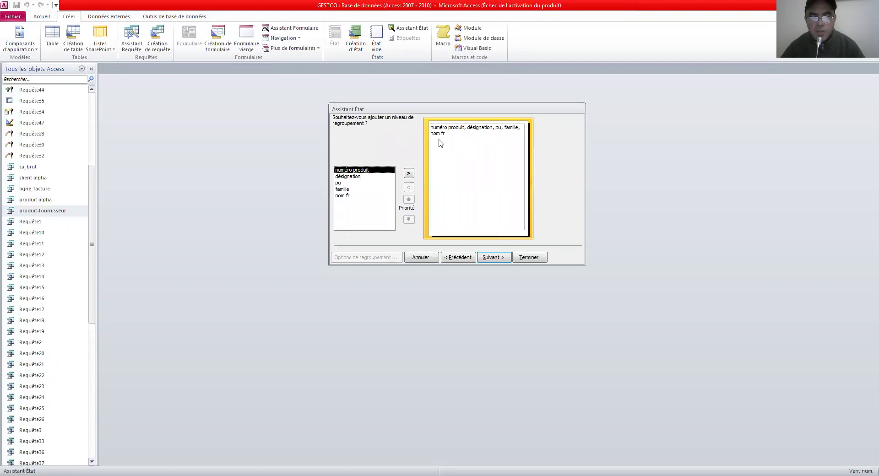
Try grouping the report by famille, remove that grouping level, and continue to the sort order without grouping
{"action": "left_click", "coordinate": [342, 189]}
{"action": "left_click", "coordinate": [410, 174]}
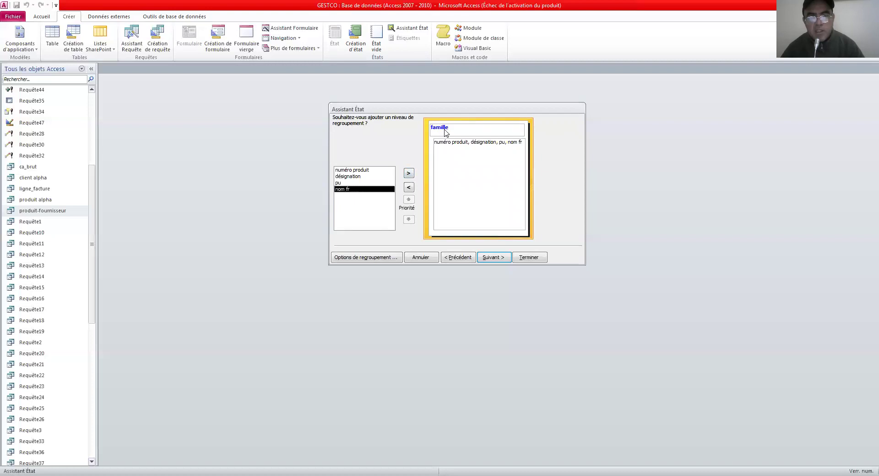
{"action": "left_click", "coordinate": [408, 188]}
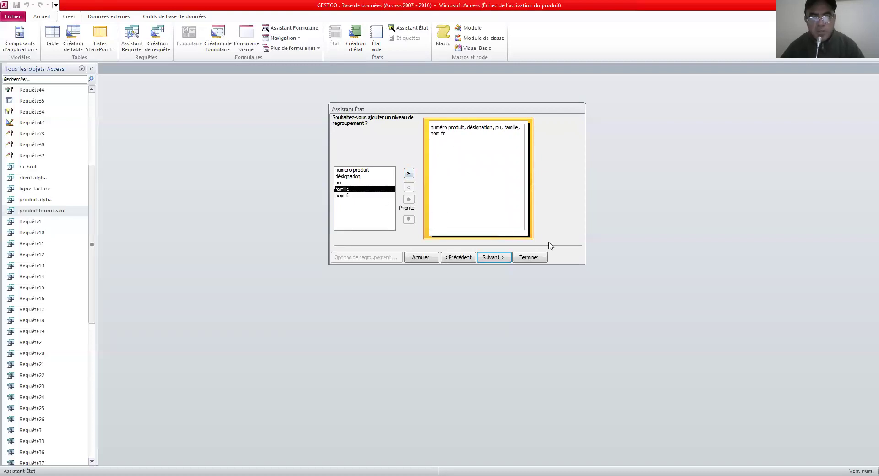
{"action": "left_click", "coordinate": [497, 258]}
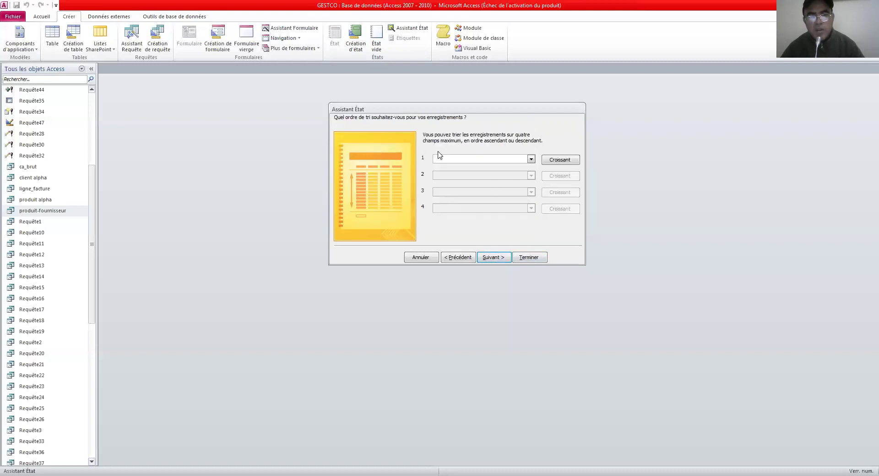
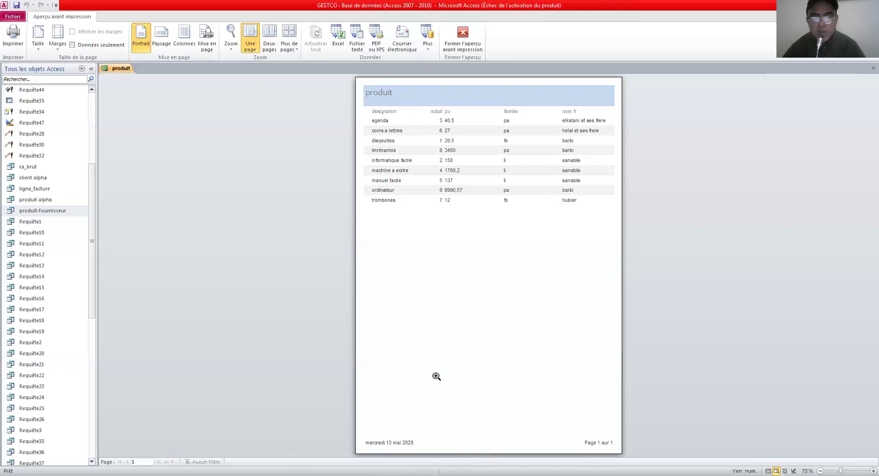
Open the finished produit report in design view
{"action": "right_click", "coordinate": [115, 72]}
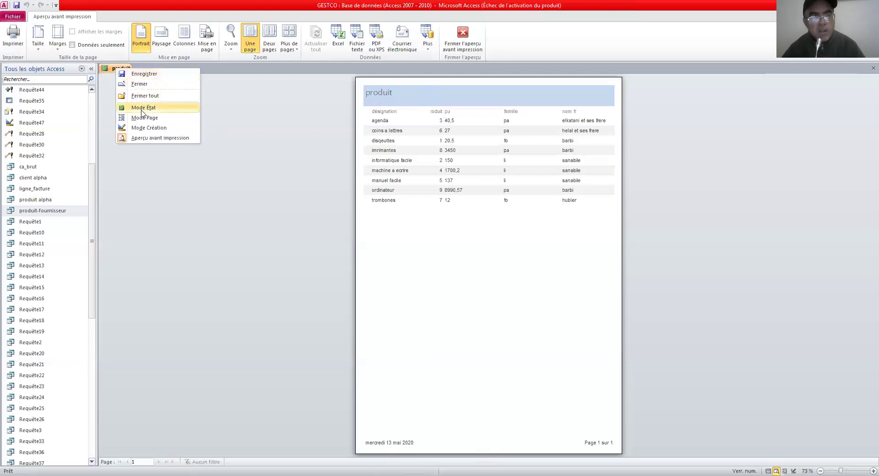
{"action": "left_click", "coordinate": [143, 128]}
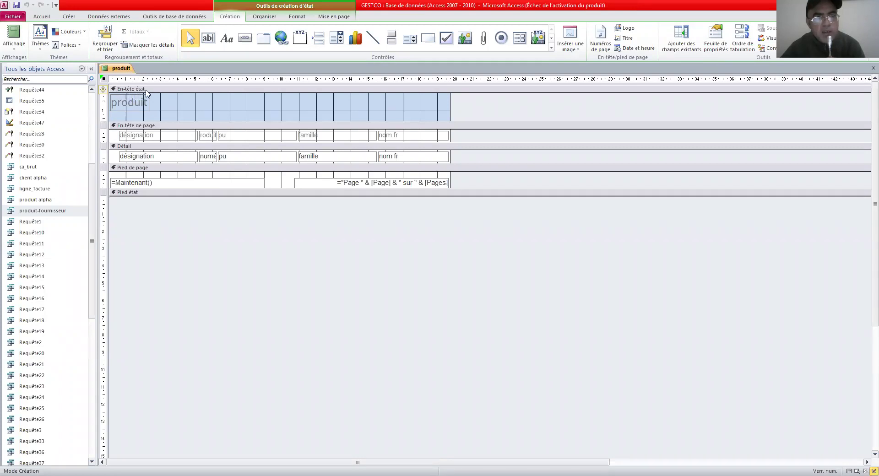
Change the title label in the report header to "Etat catalogue des produits 1"
{"action": "left_click", "coordinate": [143, 107]}
{"action": "left_click_drag", "start_coordinate": [147, 102], "coordinate": [105, 103]}
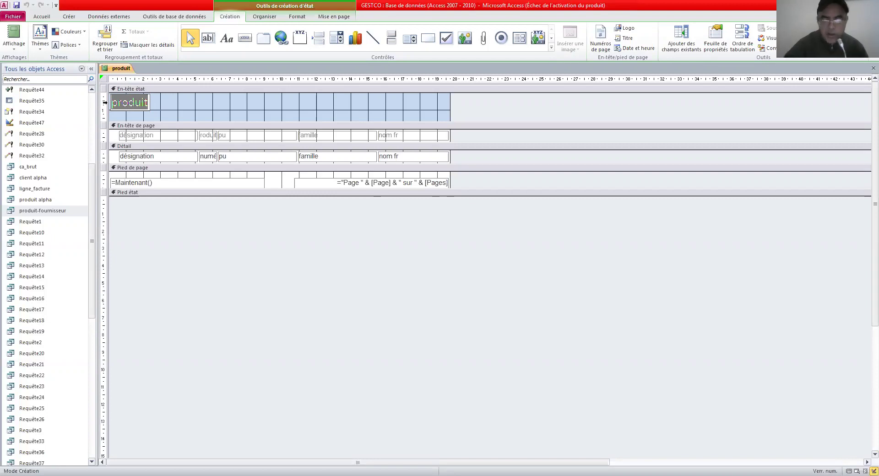
{"action": "left_click", "coordinate": [112, 105]}
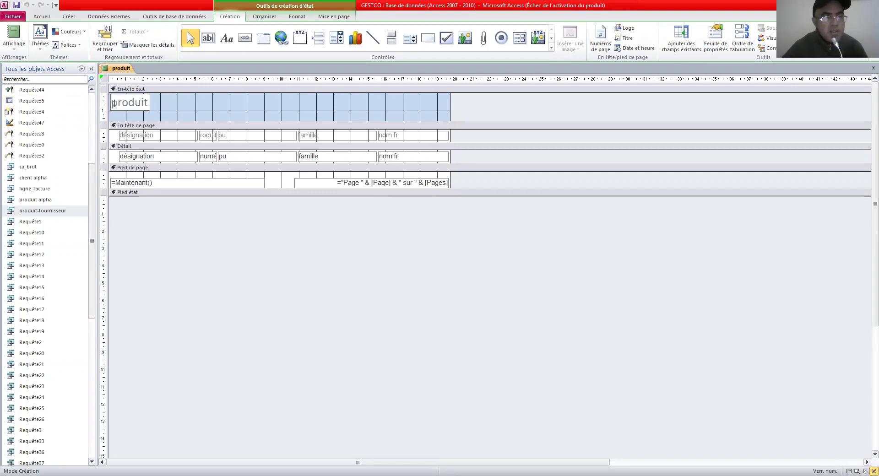
{"action": "type", "text": "etat"}
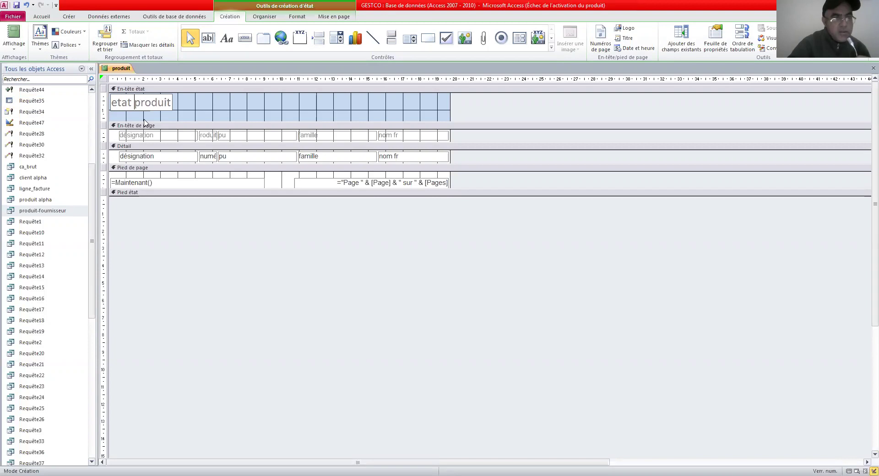
{"action": "type", "text": " ca"}
{"action": "type", "text": "t"}
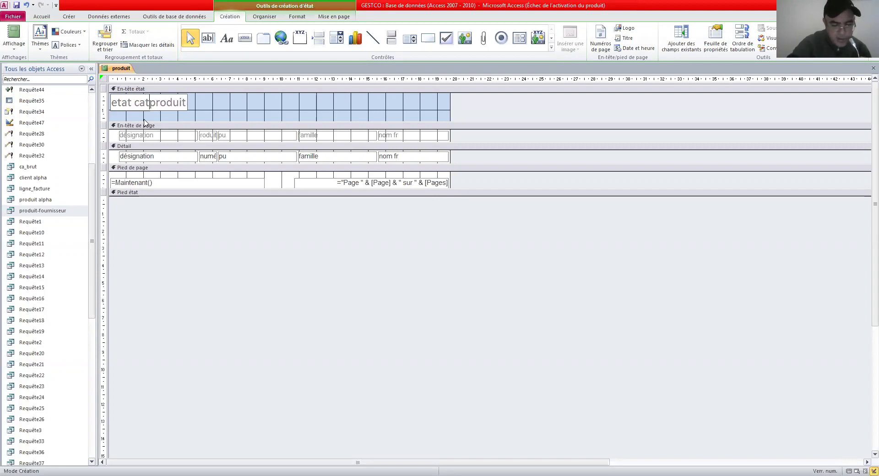
{"action": "type", "text": "alogue "}
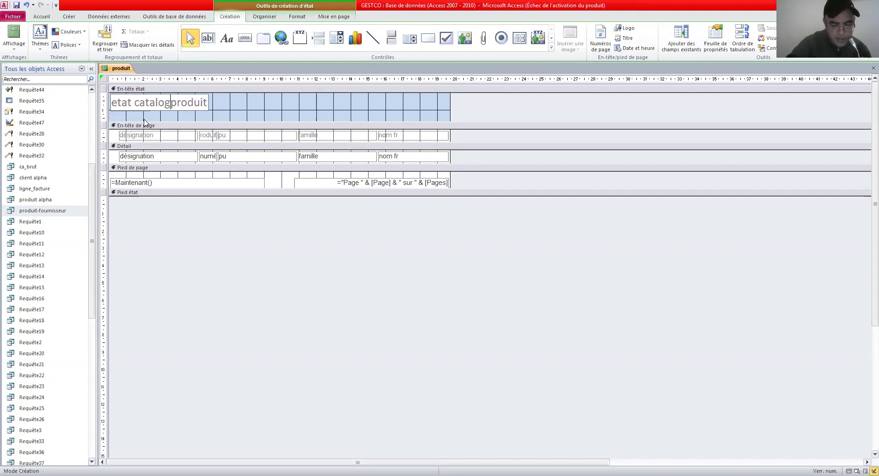
{"action": "type", "text": "des"}
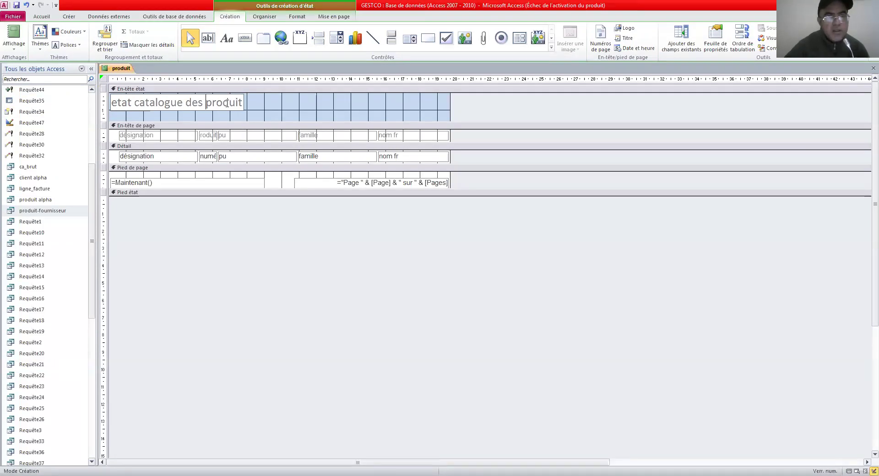
{"action": "left_click", "coordinate": [244, 102]}
{"action": "type", "text": "s 1"}
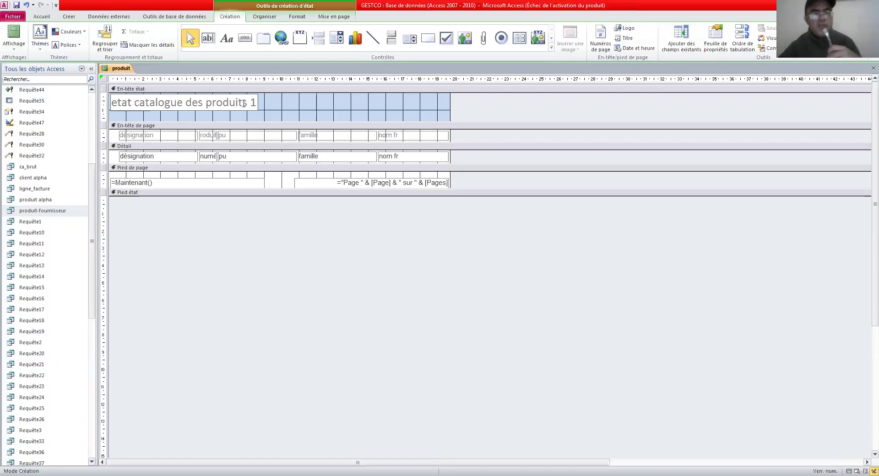
{"action": "left_click_drag", "start_coordinate": [118, 101], "coordinate": [114, 101]}
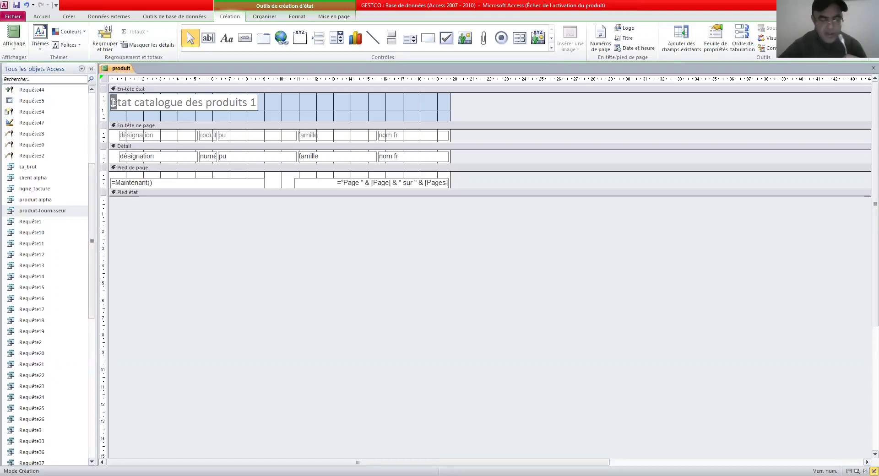
{"action": "type", "text": "E"}
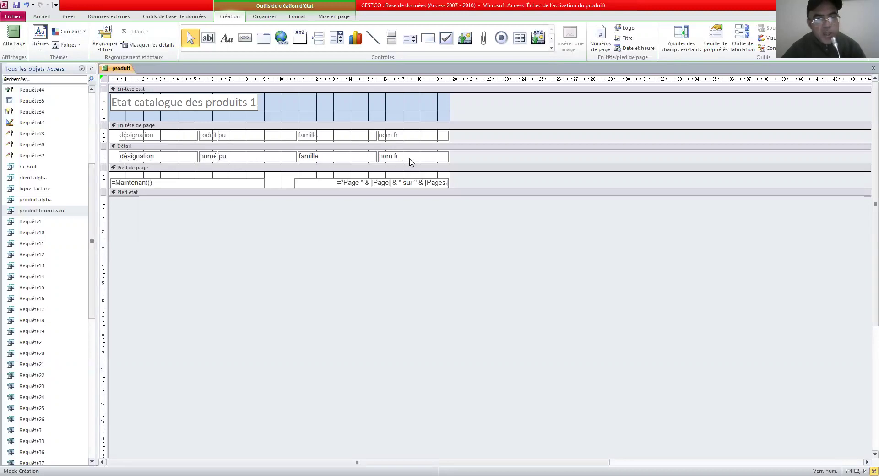
{"action": "key", "text": "Tab"}
Examine the désignation, product number, pu, famille and nom fr fields in the Détail section one by one
{"action": "left_click", "coordinate": [138, 159]}
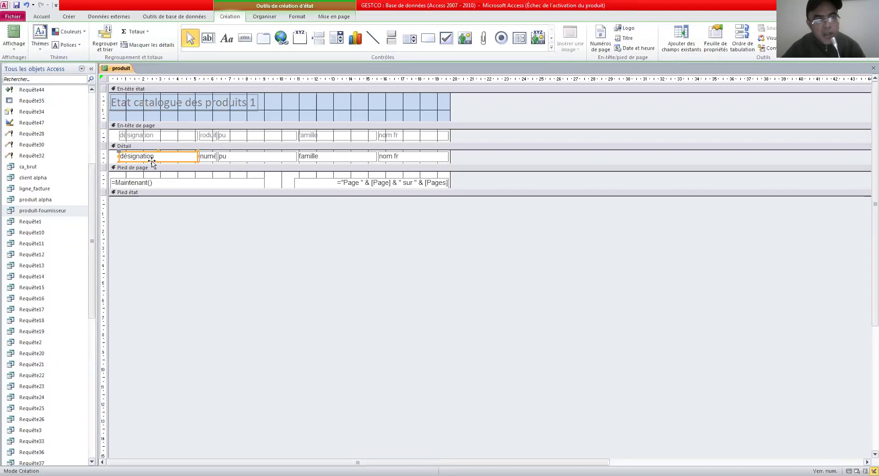
{"action": "left_click", "coordinate": [153, 163]}
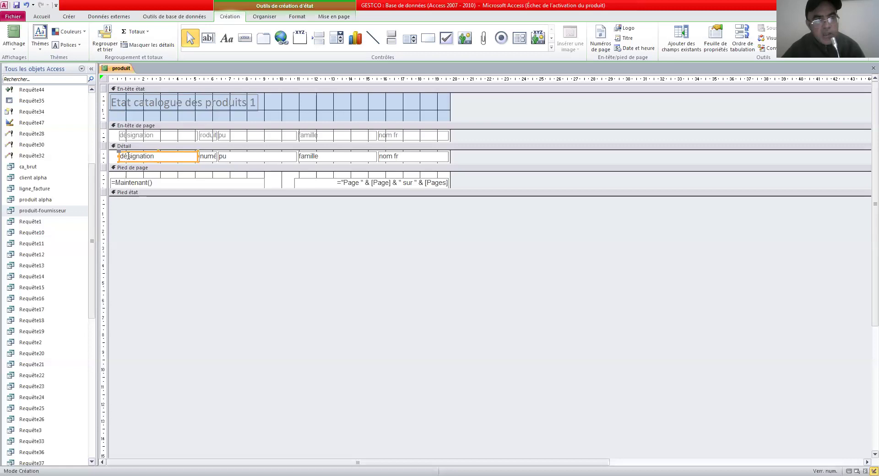
{"action": "left_click", "coordinate": [202, 158]}
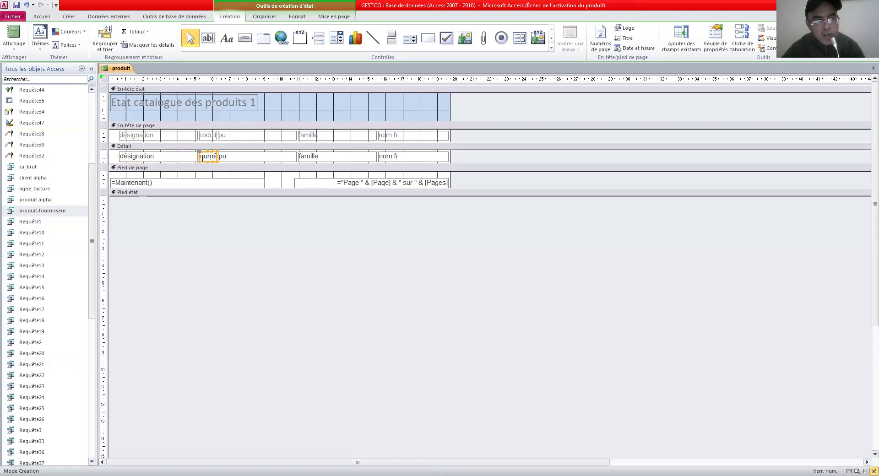
{"action": "left_click", "coordinate": [228, 160]}
{"action": "left_click", "coordinate": [303, 159]}
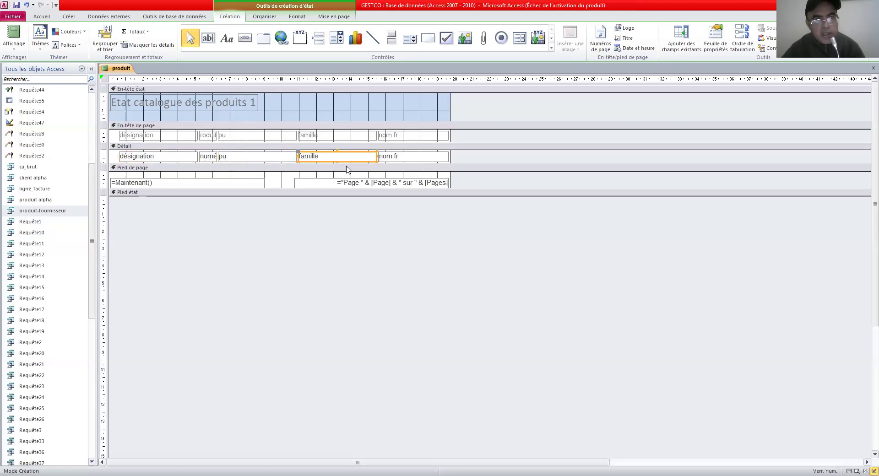
{"action": "left_click", "coordinate": [384, 160]}
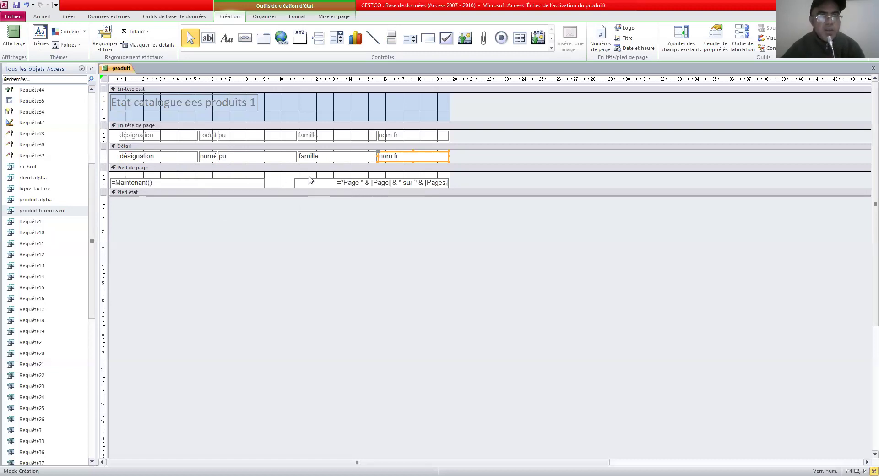
Display the produit report in report view to check the retitled catalogue and its records
{"action": "right_click", "coordinate": [120, 70]}
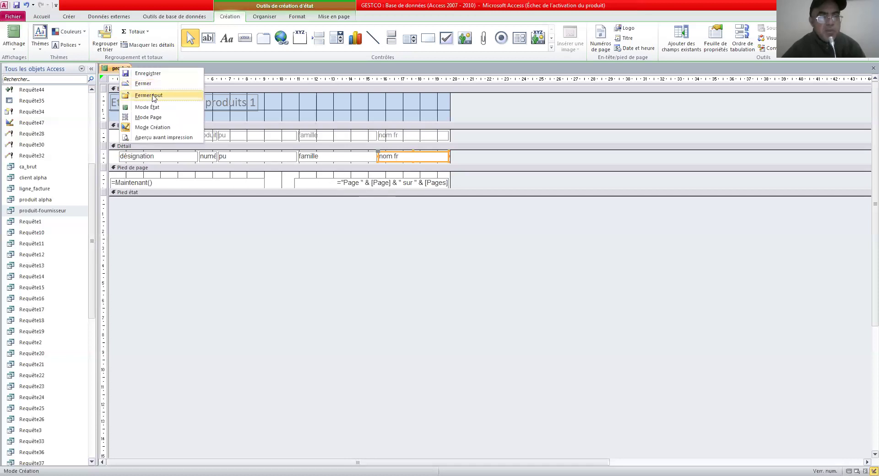
{"action": "left_click", "coordinate": [152, 127]}
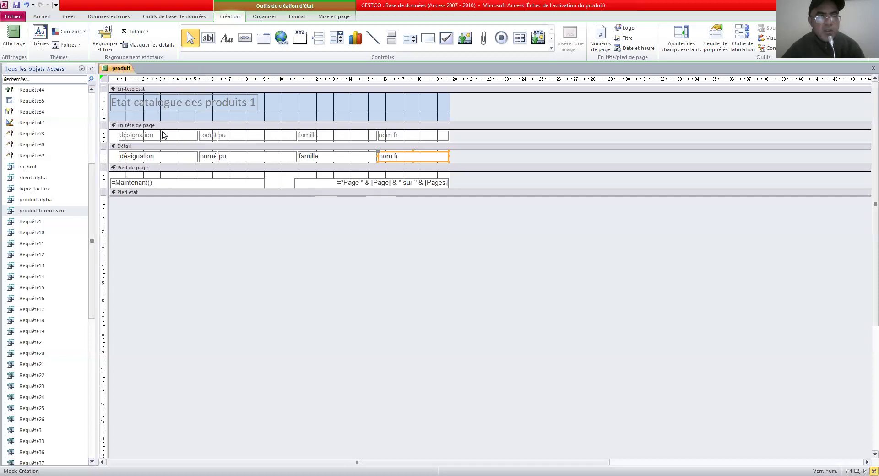
{"action": "right_click", "coordinate": [113, 70]}
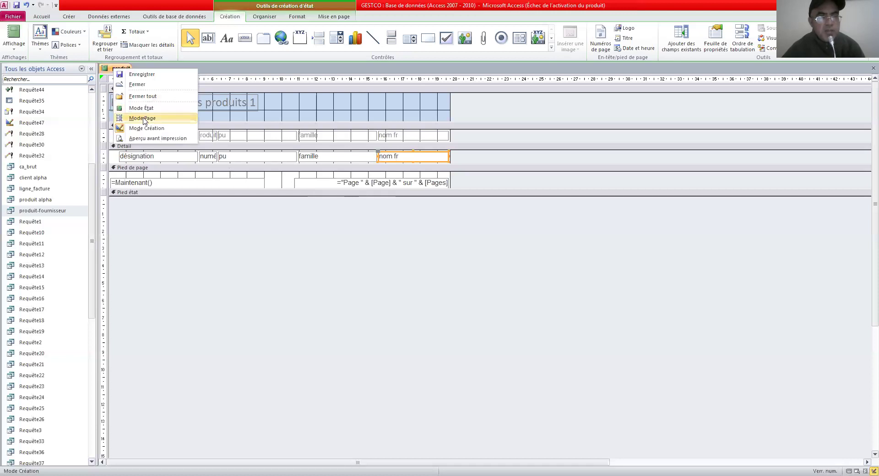
{"action": "left_click", "coordinate": [145, 110]}
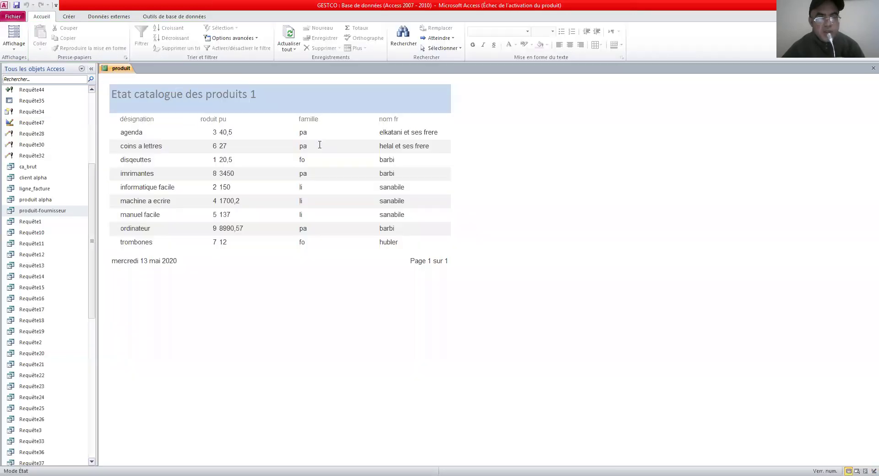